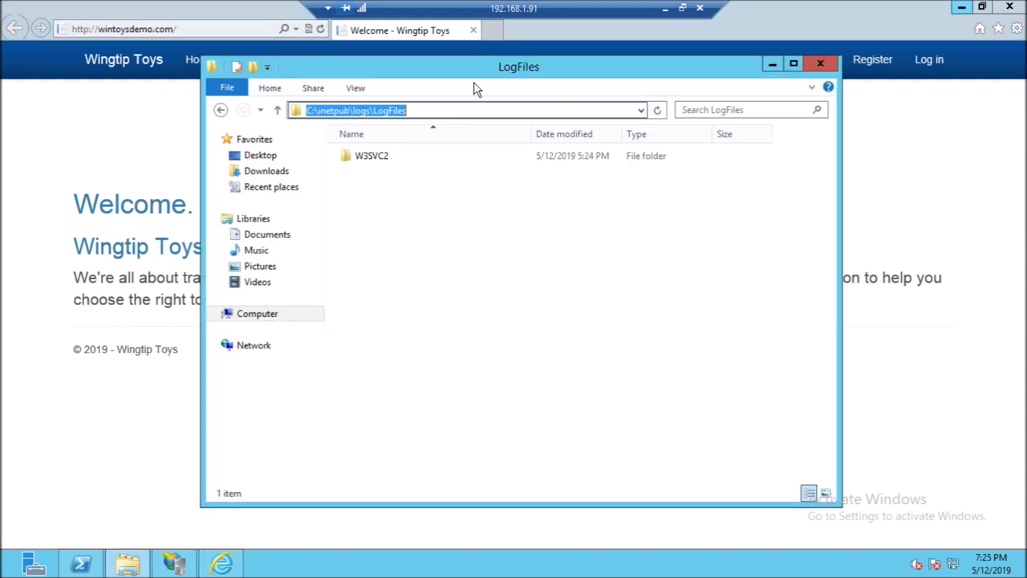
- Go to the C:\Windows\System32\LogFiles\HTTPERR error log folder
{"action": "type", "text": "C:\\Windows\\System32\\LogFiles\\HTTPERR"}
{"action": "key", "text": "Return"}
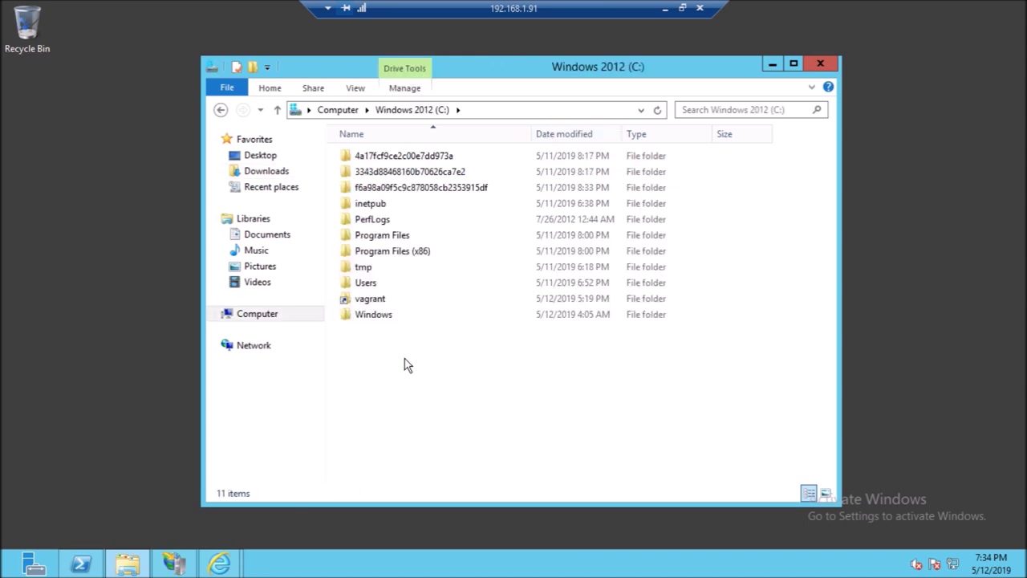
- Create a new folder named elk on drive C
{"action": "right_click", "coordinate": [405, 361]}
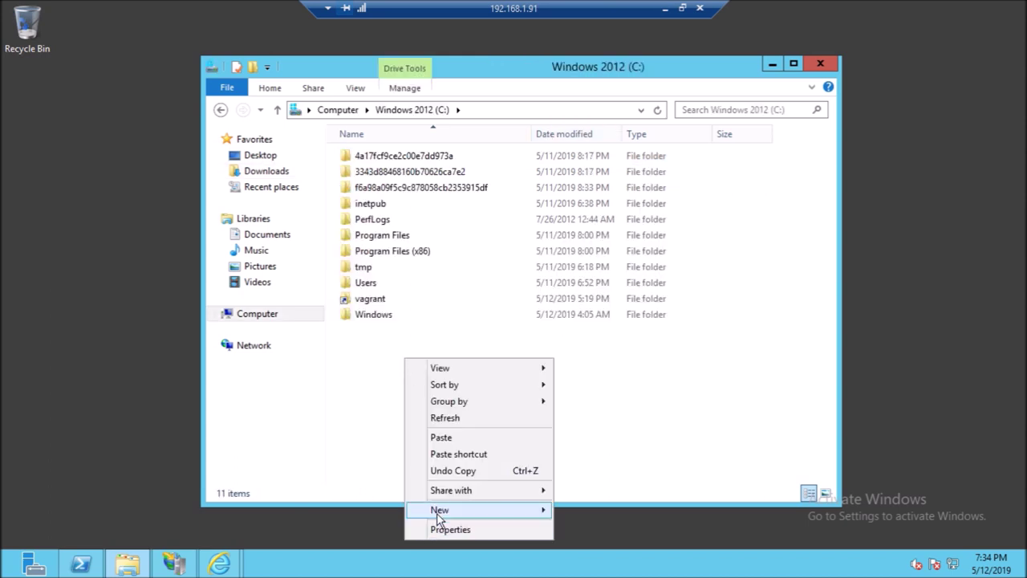
{"action": "mouse_move", "coordinate": [440, 510]}
{"action": "left_click", "coordinate": [580, 406]}
{"action": "type", "text": "elk"}
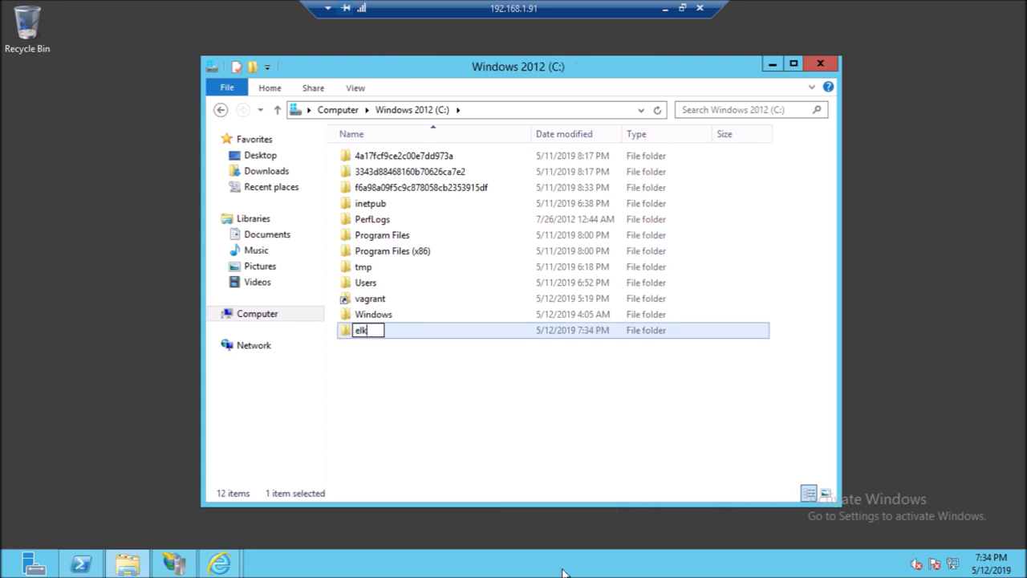
{"action": "left_click", "coordinate": [499, 384]}
- Open elk, name the Filebeat folder filebeat-6.3.1, then open it maximized
{"action": "left_click", "coordinate": [383, 329]}
{"action": "double_click", "coordinate": [383, 329]}
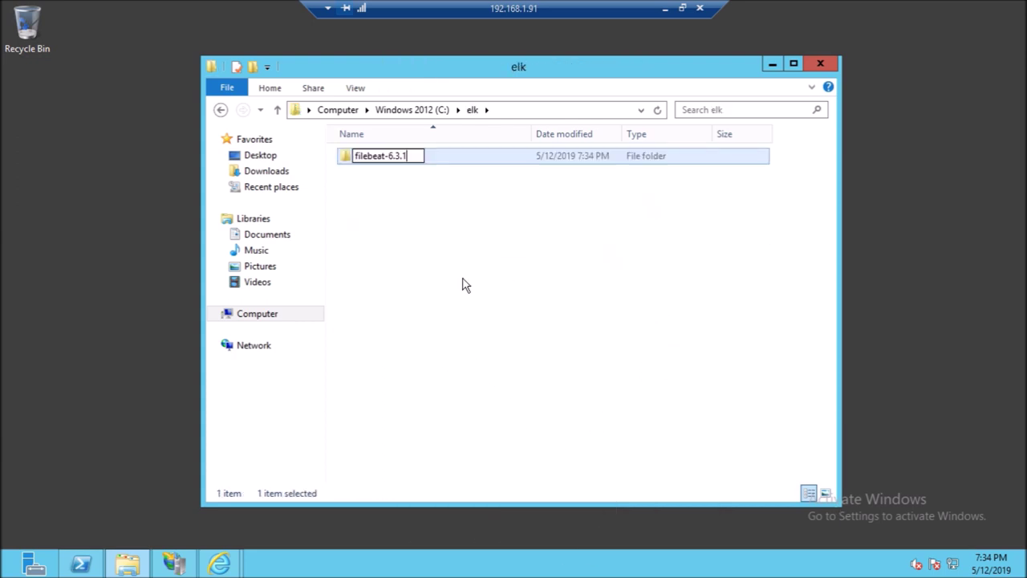
{"action": "left_click", "coordinate": [475, 269]}
{"action": "double_click", "coordinate": [406, 158]}
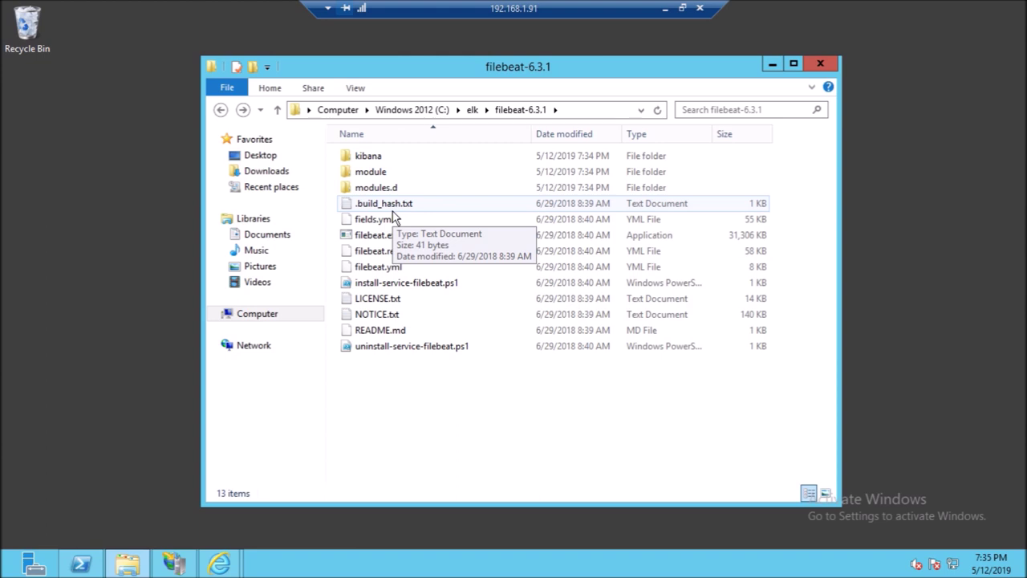
{"action": "key", "text": "super+Up"}
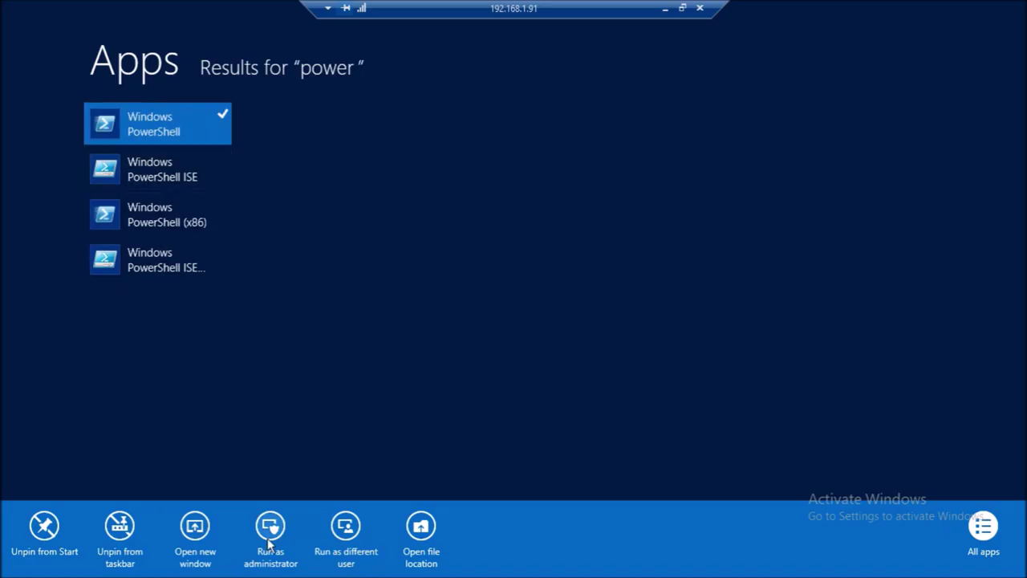
- In an administrator PowerShell, enable the iis module and run .\filebeat.exe modules list
{"action": "left_click", "coordinate": [269, 546]}
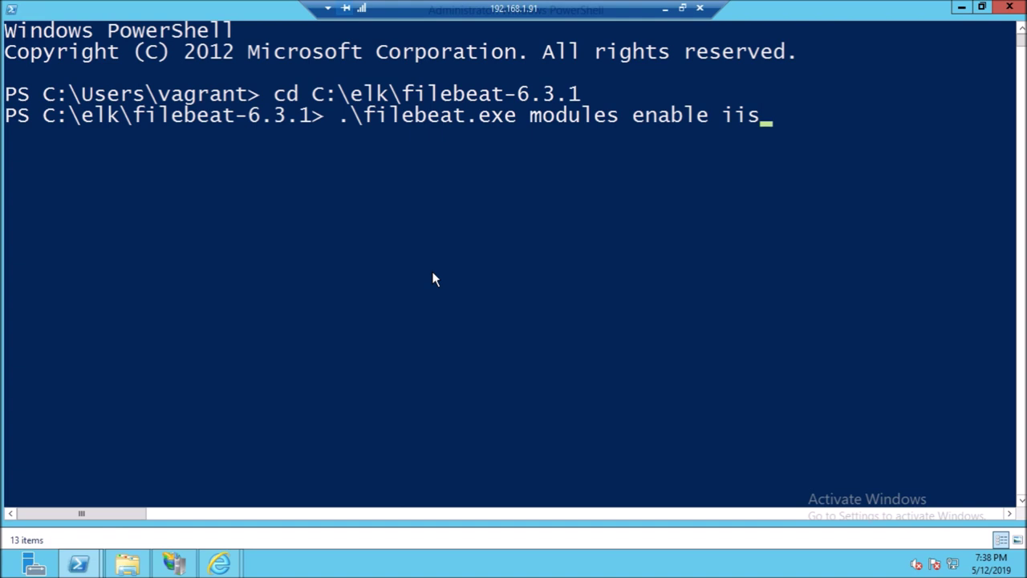
{"action": "key", "text": "Return"}
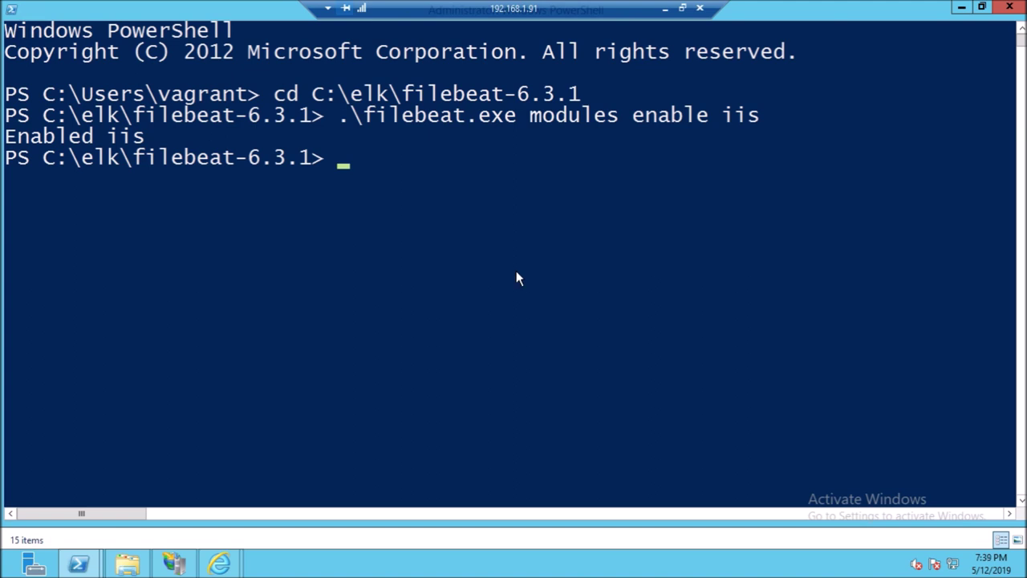
{"action": "type", "text": ".\filebeat.exe modules list"}
{"action": "key", "text": "Return"}
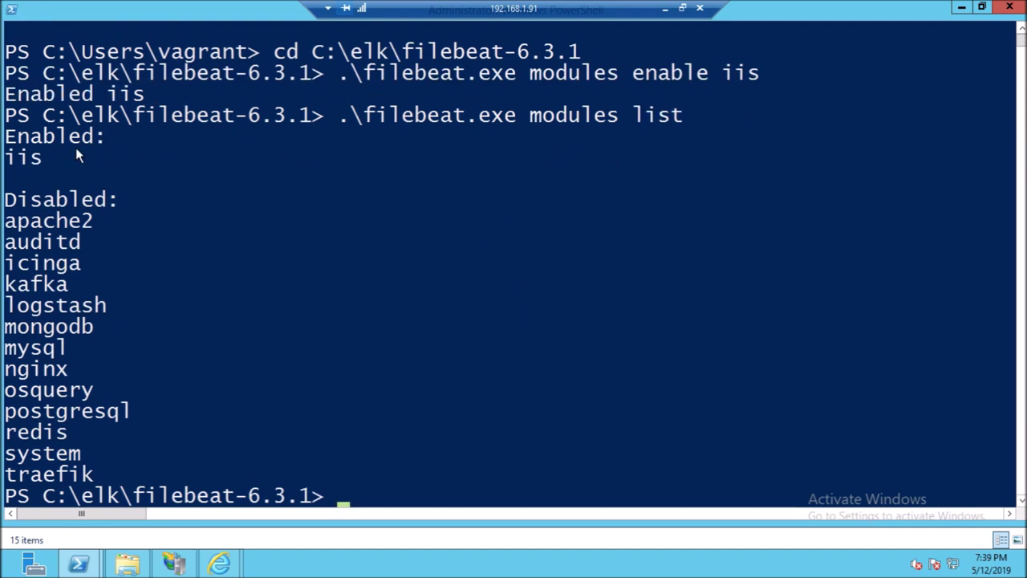
- Highlight iis as the enabled module and the list of disabled modules
{"action": "left_click_drag", "start_coordinate": [5, 130], "coordinate": [54, 165]}
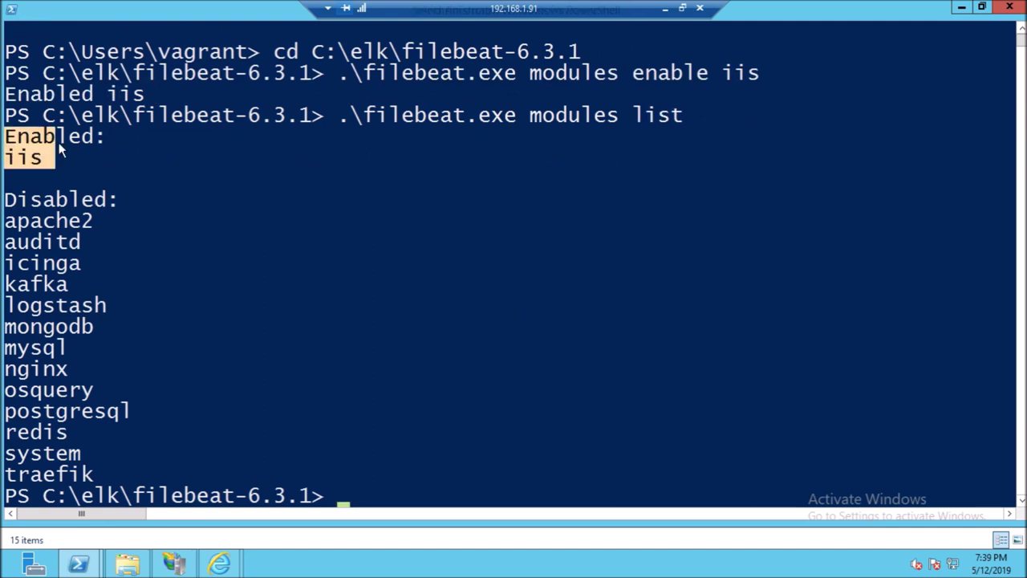
{"action": "scroll", "coordinate": [88, 176], "scroll_direction": "down", "scroll_amount": 2}
{"action": "left_click_drag", "start_coordinate": [7, 73], "coordinate": [114, 345]}
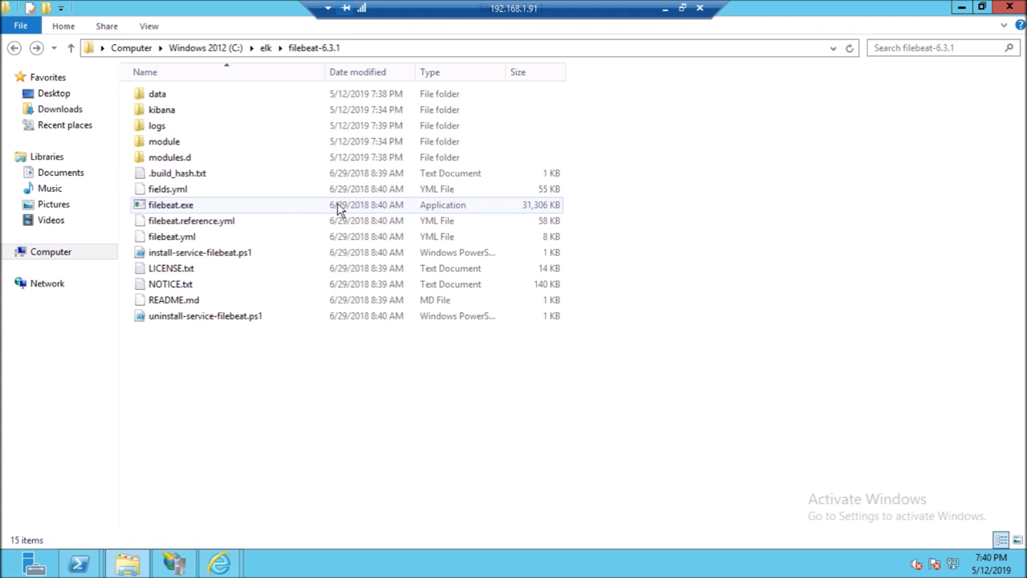
- Open the modules.d folder inside filebeat-6.3.1
{"action": "left_click", "coordinate": [178, 158]}
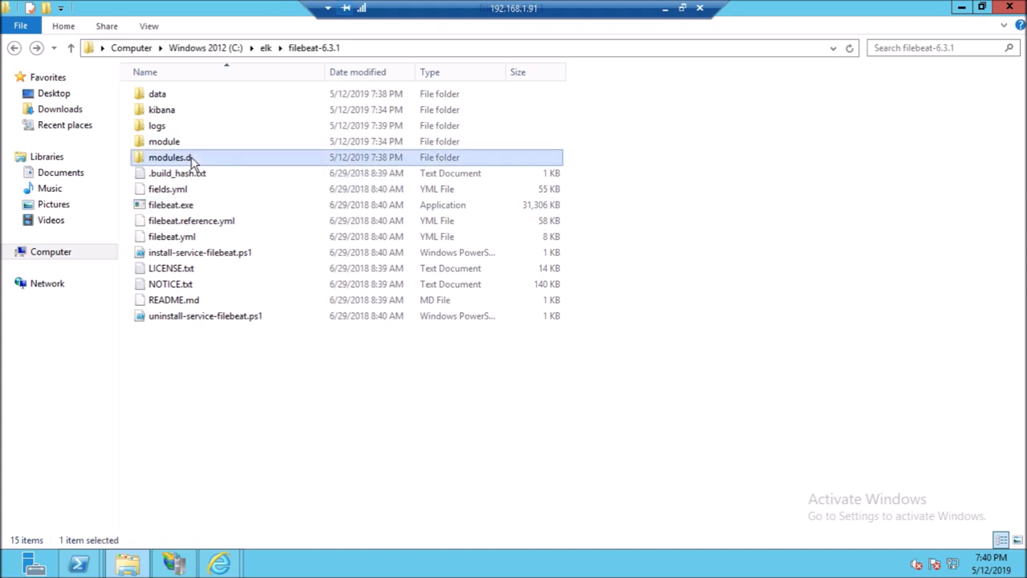
{"action": "double_click", "coordinate": [178, 157]}
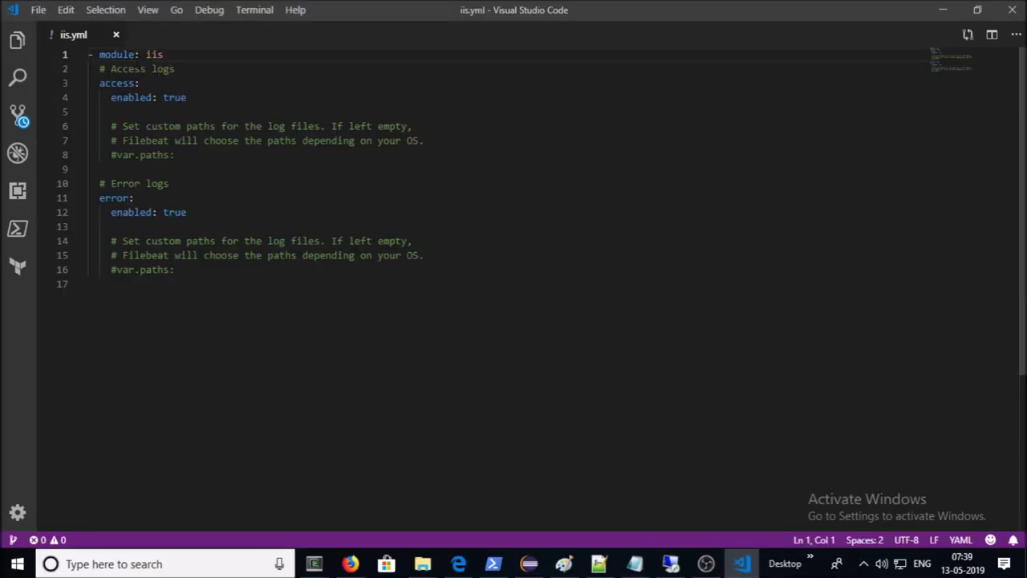
- Highlight iis.yml's access and error settings and the commented access var.paths line
{"action": "left_click_drag", "start_coordinate": [99, 83], "coordinate": [187, 98]}
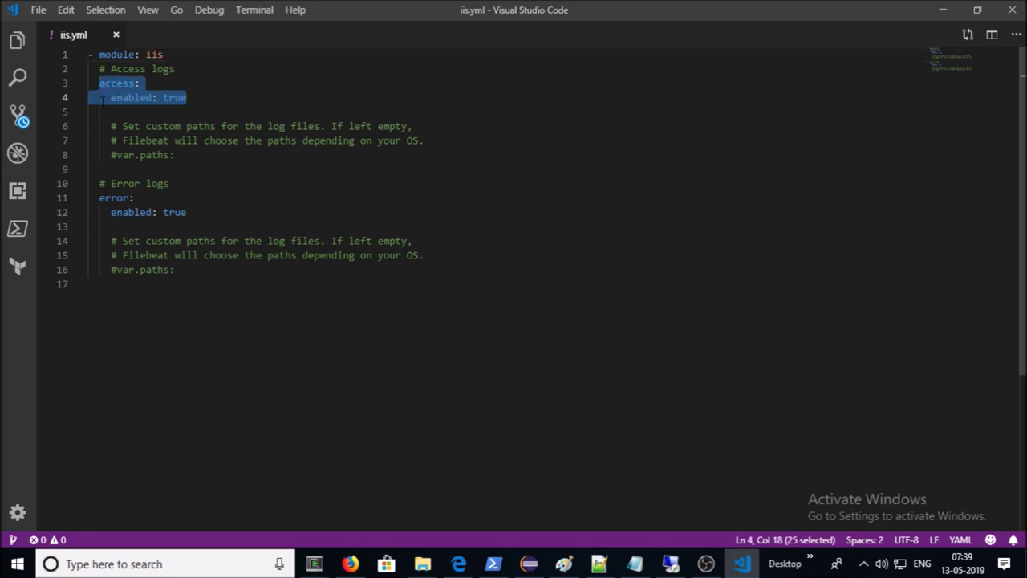
{"action": "left_click_drag", "start_coordinate": [99, 197], "coordinate": [182, 212]}
{"action": "left_click_drag", "start_coordinate": [111, 155], "coordinate": [175, 155]}
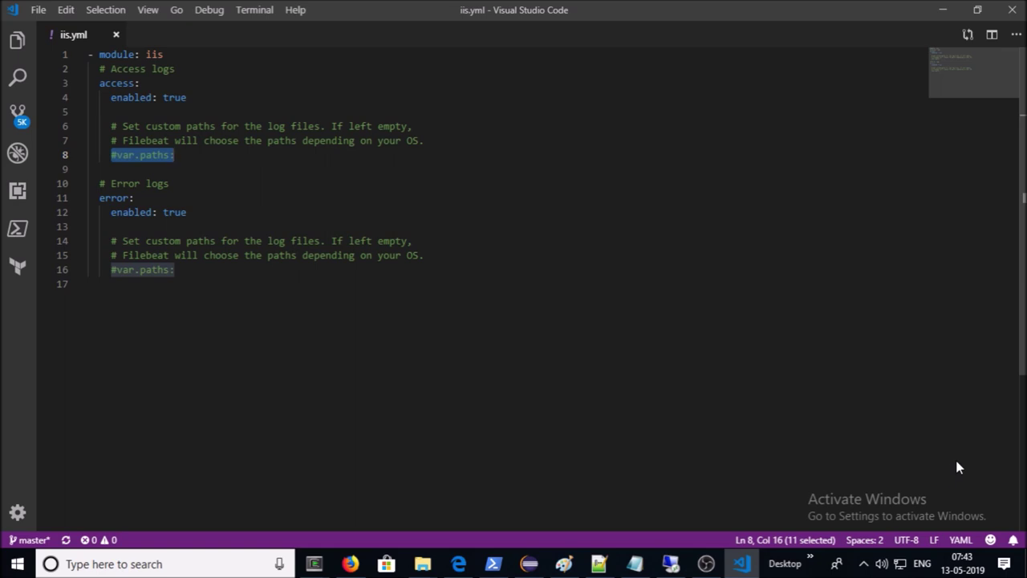
- Paste var.paths: ["D:/inetpub/logs/LogFiles/*/*.log"] over the comment and select the path
{"action": "type", "text": "var.paths: [\"D:/inetpub/logs/LogFiles/*/*.log\"]"}
{"action": "left_click", "coordinate": [193, 154]}
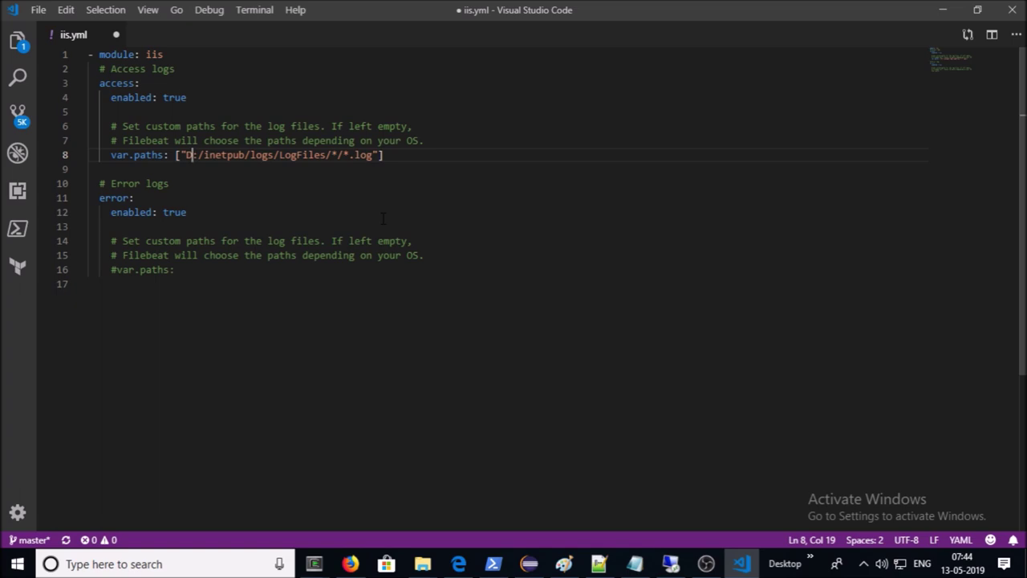
{"action": "left_click", "coordinate": [203, 154]}
{"action": "left_click_drag", "start_coordinate": [203, 155], "coordinate": [258, 155]}
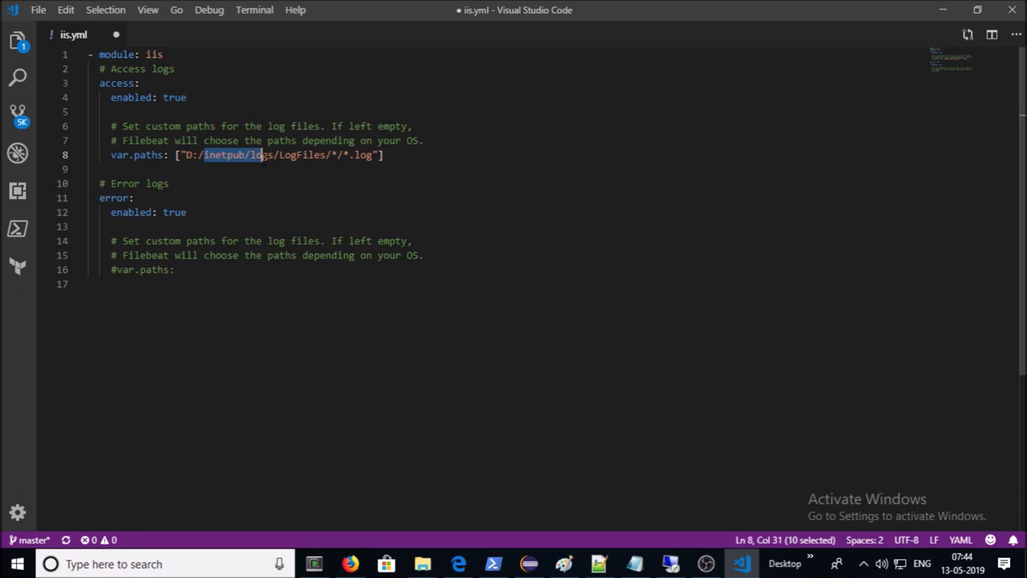
{"action": "left_click_drag", "start_coordinate": [385, 155], "coordinate": [175, 155]}
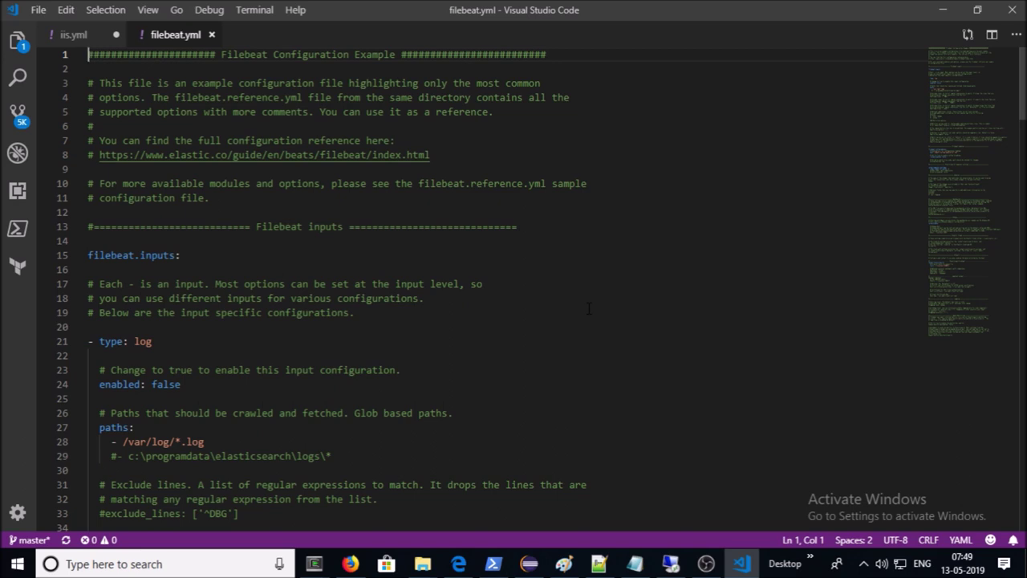
- Prefix filebeat.inputs, - type: log, paths and - /var/log/*.log with # in filebeat.yml
{"action": "scroll", "coordinate": [418, 300], "scroll_direction": "down", "scroll_amount": 1}
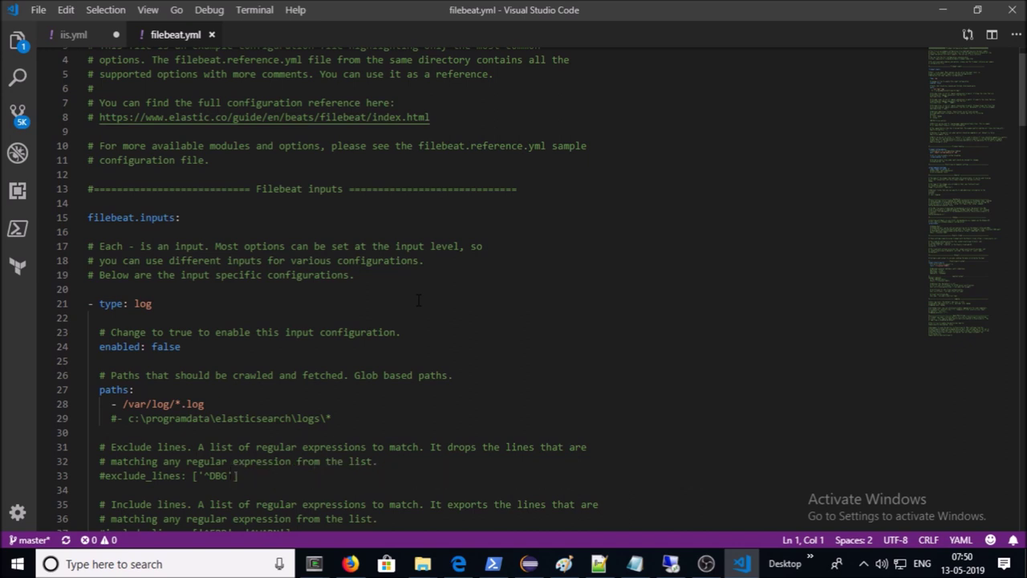
{"action": "left_click", "coordinate": [88, 217]}
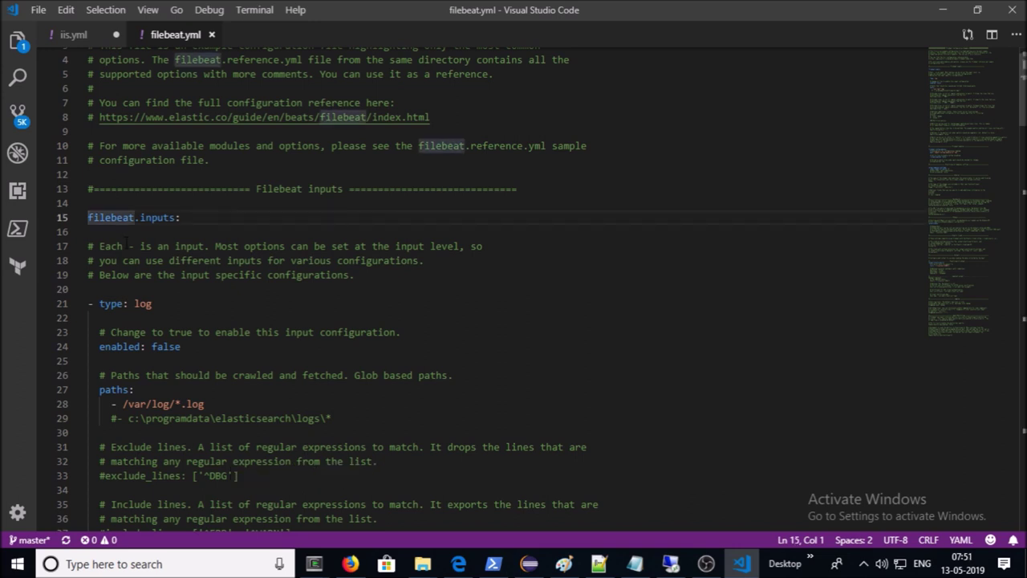
{"action": "type", "text": "#"}
{"action": "key", "text": "Down"}
{"action": "key", "text": "Down"}
{"action": "key", "text": "Down"}
{"action": "key", "text": "Down"}
{"action": "key", "text": "Down"}
{"action": "key", "text": "Down"}
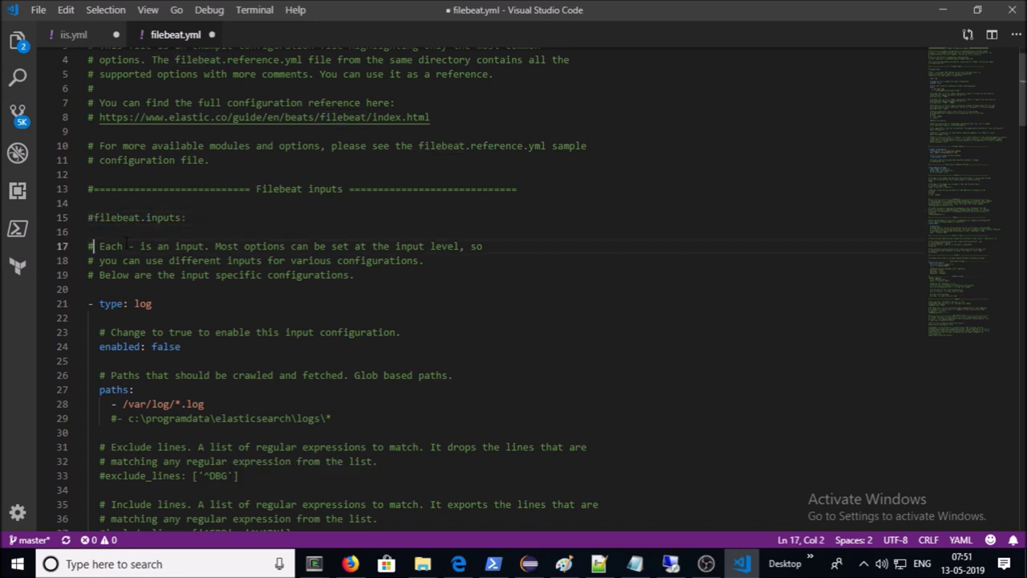
{"action": "key", "text": "Home"}
{"action": "type", "text": "#"}
{"action": "key", "text": "Down"}
{"action": "key", "text": "Down"}
{"action": "key", "text": "Down"}
{"action": "key", "text": "Down"}
{"action": "key", "text": "Down"}
{"action": "key", "text": "Down"}
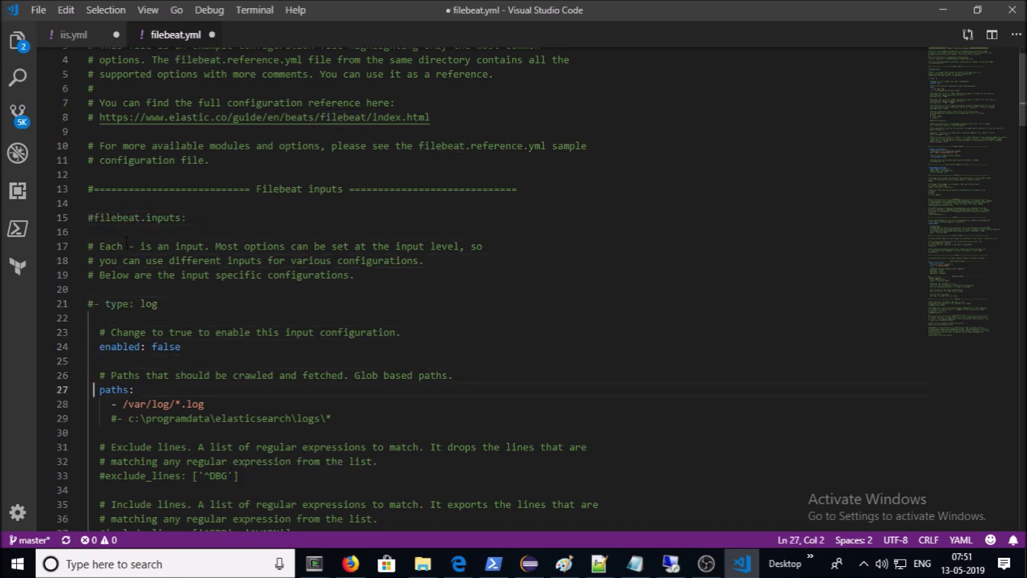
{"action": "type", "text": "#"}
{"action": "key", "text": "Down"}
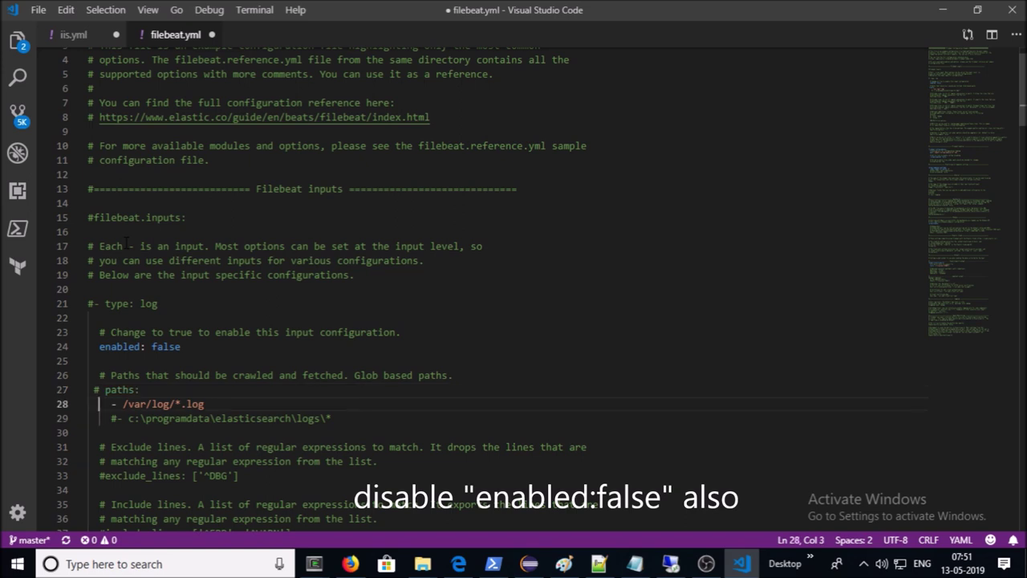
{"action": "type", "text": "#"}
{"action": "key", "text": "Down"}
{"action": "key", "text": "Down"}
{"action": "key", "text": "Down"}
{"action": "key", "text": "Down"}
{"action": "key", "text": "Down"}
{"action": "key", "text": "Down"}
{"action": "key", "text": "Down"}
{"action": "key", "text": "Down"}
{"action": "key", "text": "Down"}
{"action": "key", "text": "Down"}
{"action": "key", "text": "Down"}
{"action": "key", "text": "Down"}
{"action": "key", "text": "Down"}
{"action": "key", "text": "Down"}
{"action": "key", "text": "Down"}
{"action": "key", "text": "Down"}
{"action": "key", "text": "Down"}
{"action": "key", "text": "Down"}
{"action": "key", "text": "Down"}
{"action": "key", "text": "Down"}
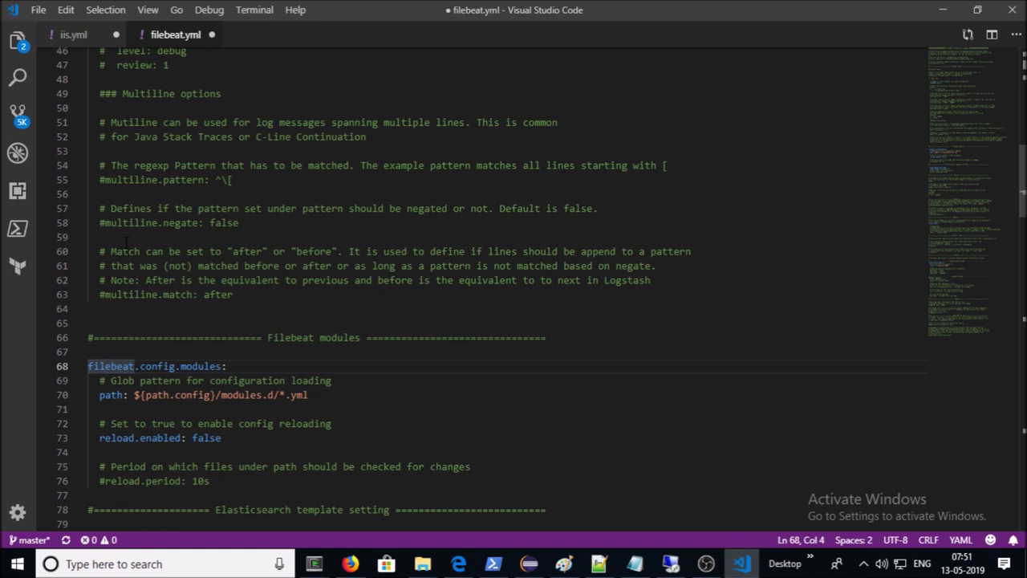
- Scroll filebeat.yml and select the Kibana host address on line 123
{"action": "scroll", "coordinate": [261, 348], "scroll_direction": "down", "scroll_amount": 4}
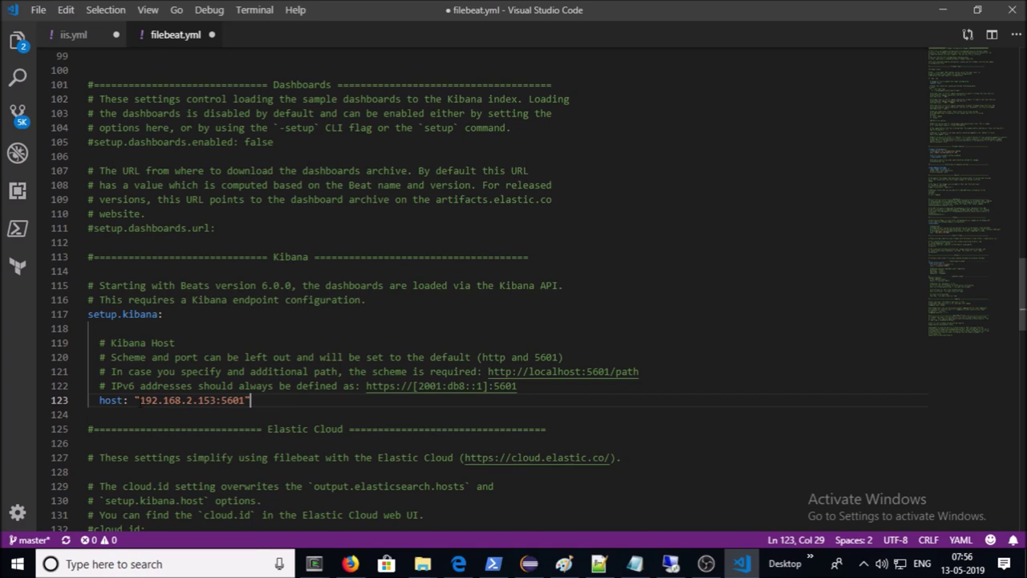
{"action": "left_click_drag", "start_coordinate": [140, 400], "coordinate": [246, 400]}
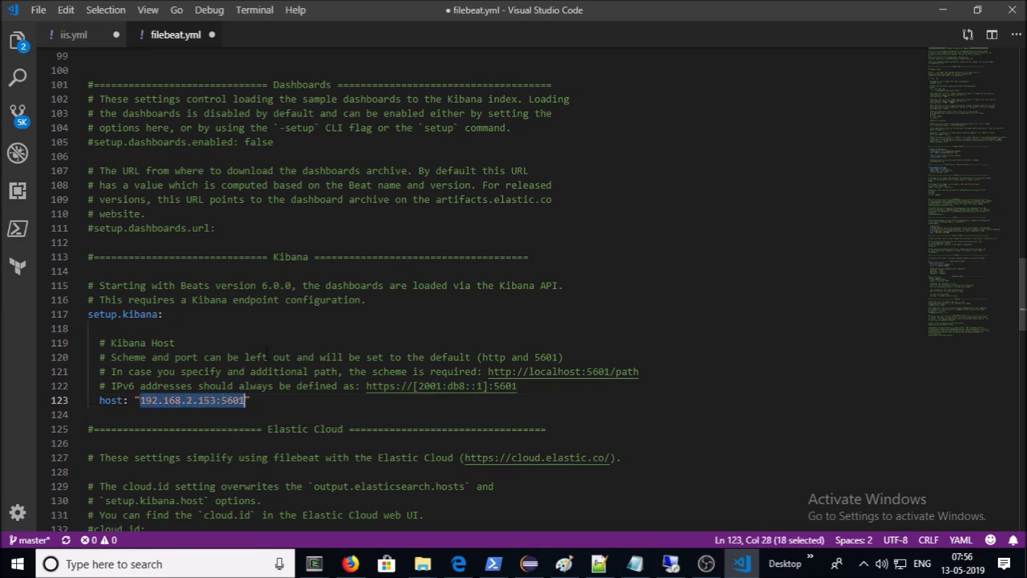
{"action": "scroll", "coordinate": [249, 359], "scroll_direction": "down", "scroll_amount": 3}
{"action": "scroll", "coordinate": [249, 359], "scroll_direction": "down", "scroll_amount": 9}
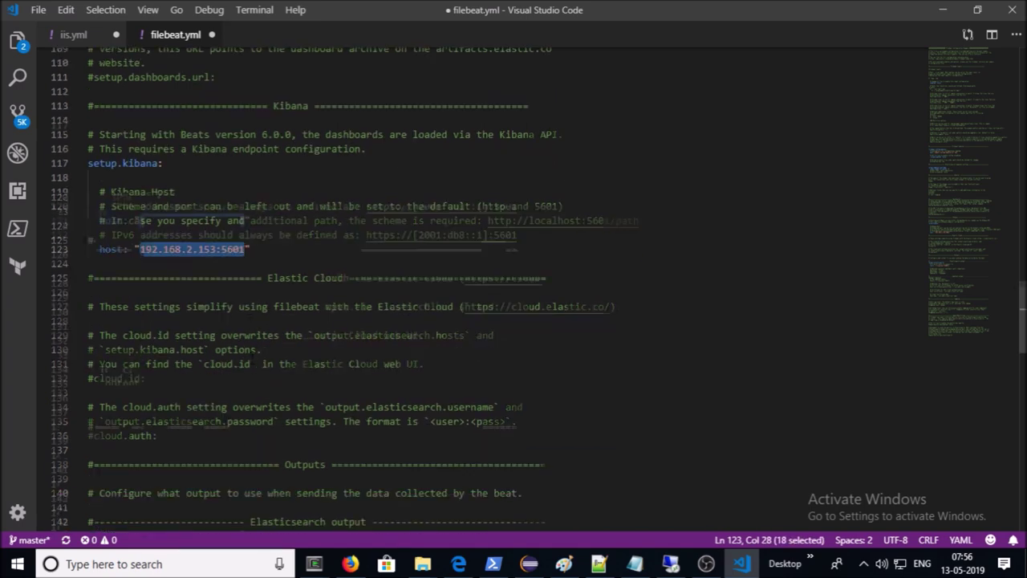
- Review the Outputs section, highlighting the Elasticsearch and Logstash output headings
{"action": "double_click", "coordinate": [305, 124]}
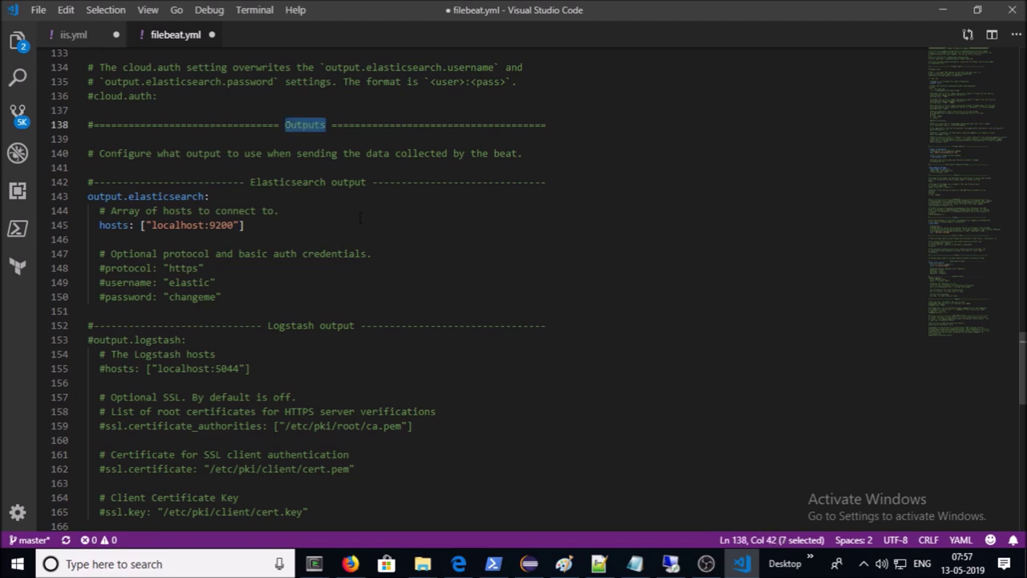
{"action": "left_click", "coordinate": [297, 182]}
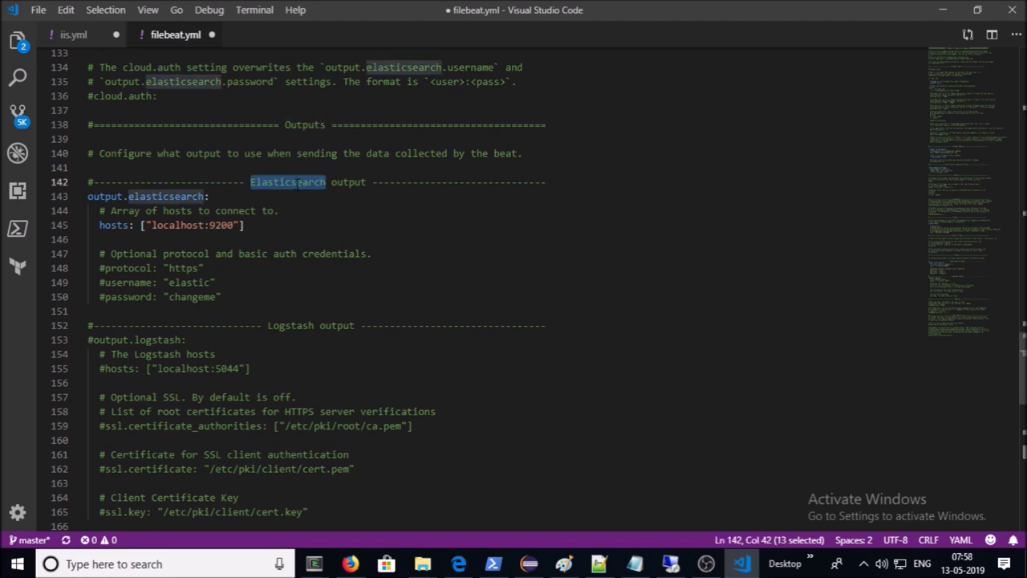
{"action": "double_click", "coordinate": [308, 325]}
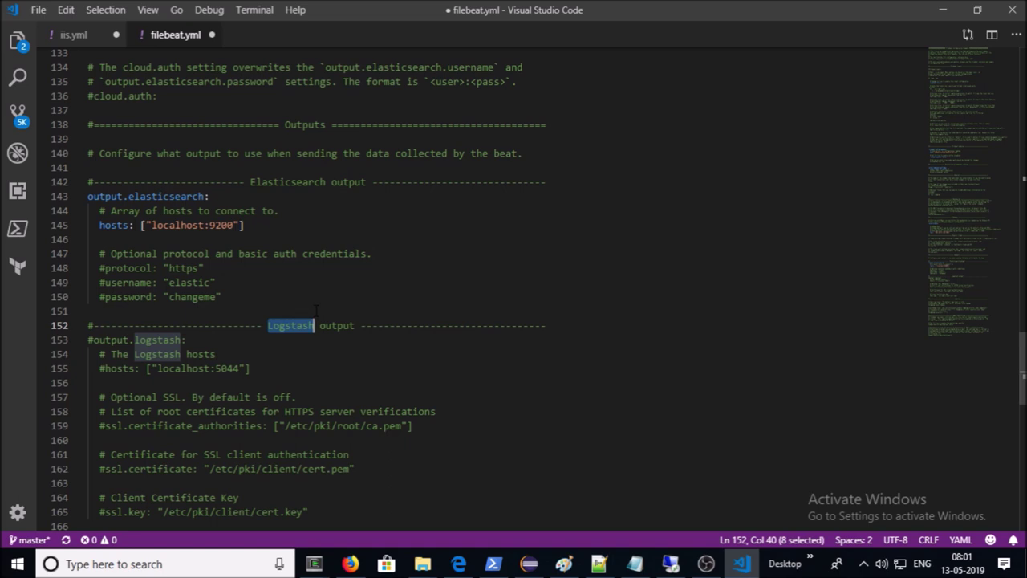
{"action": "double_click", "coordinate": [287, 183]}
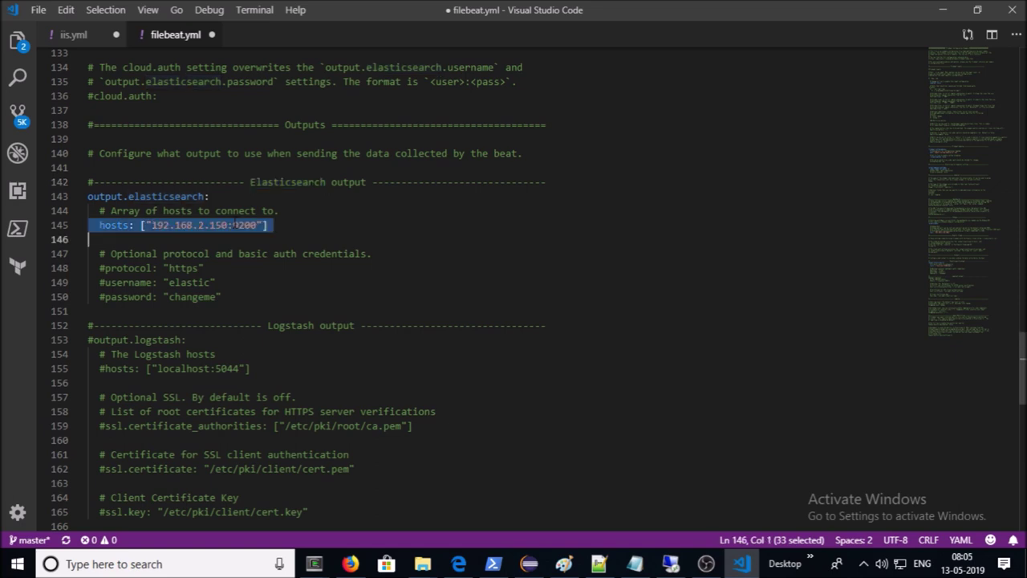
{"action": "scroll", "coordinate": [356, 226], "scroll_direction": "up", "scroll_amount": 3}
{"action": "scroll", "coordinate": [356, 225], "scroll_direction": "down", "scroll_amount": 4}
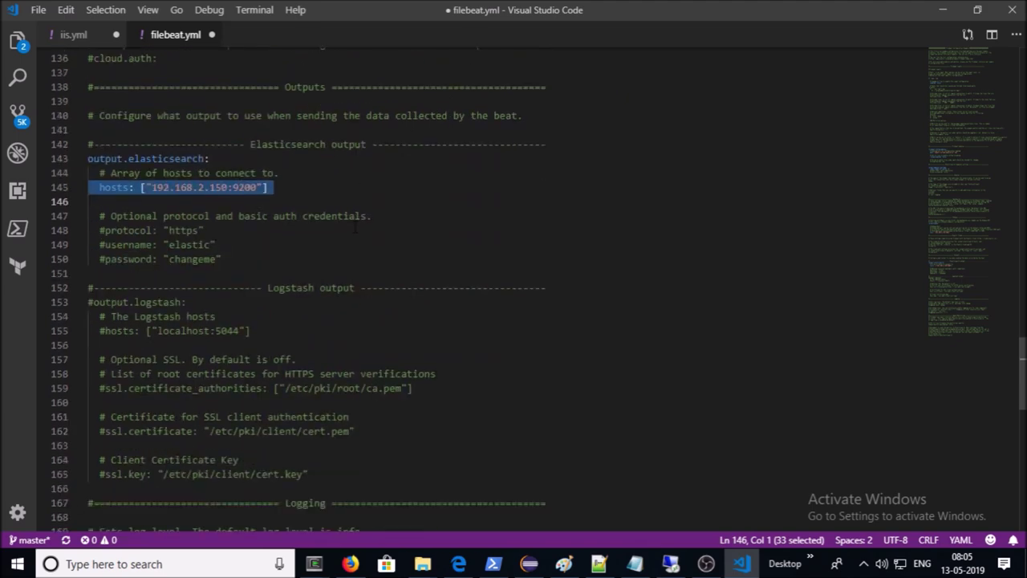
- Scroll further down through filebeat.yml
{"action": "scroll", "coordinate": [356, 225], "scroll_direction": "down", "scroll_amount": 6}
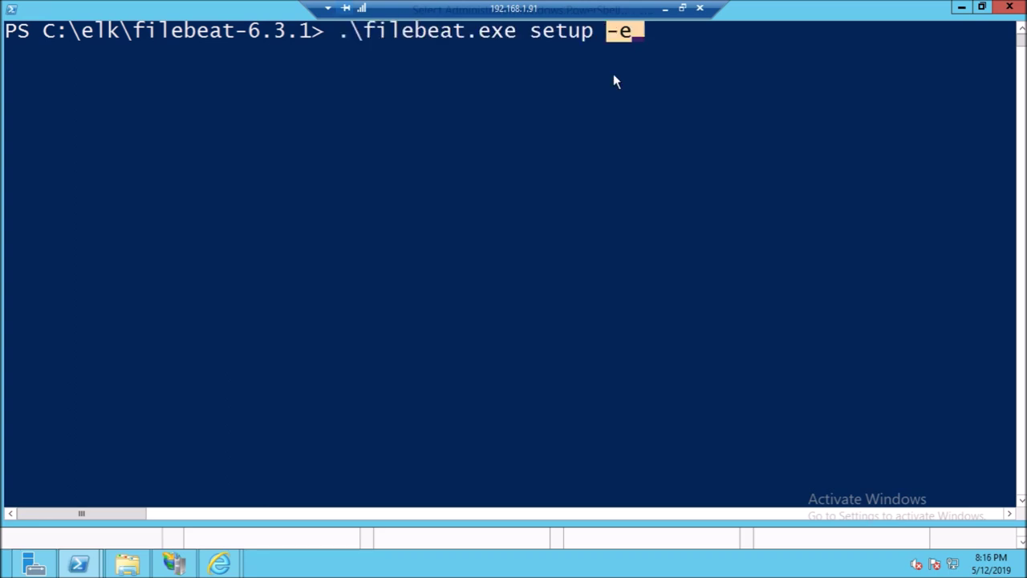
- Run filebeat setup -e, review the dashboards-loaded output, and paste .\install-service-filebeat.ps1
{"action": "key", "text": "Return"}
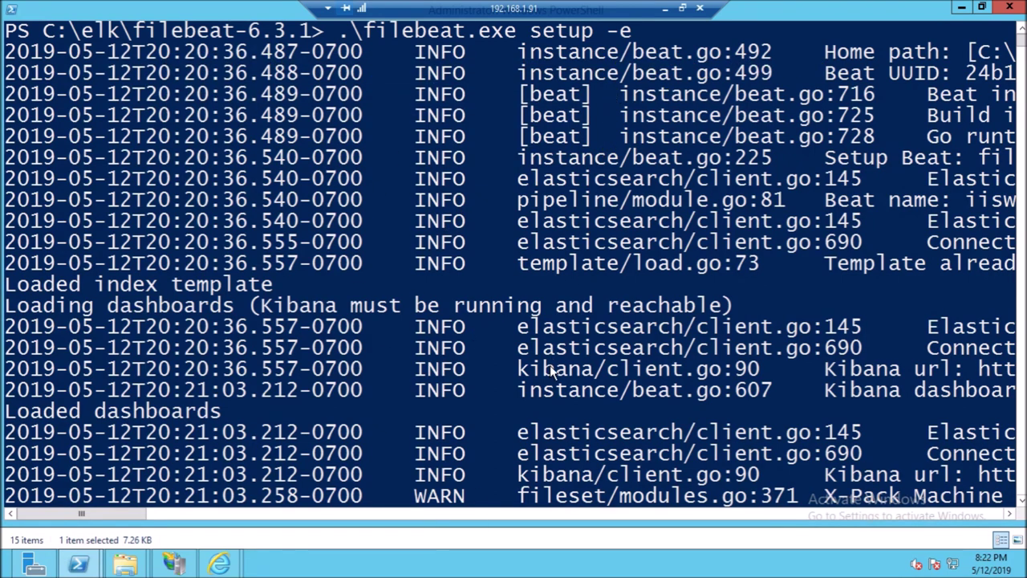
{"action": "left_click_drag", "start_coordinate": [518, 242], "coordinate": [951, 242]}
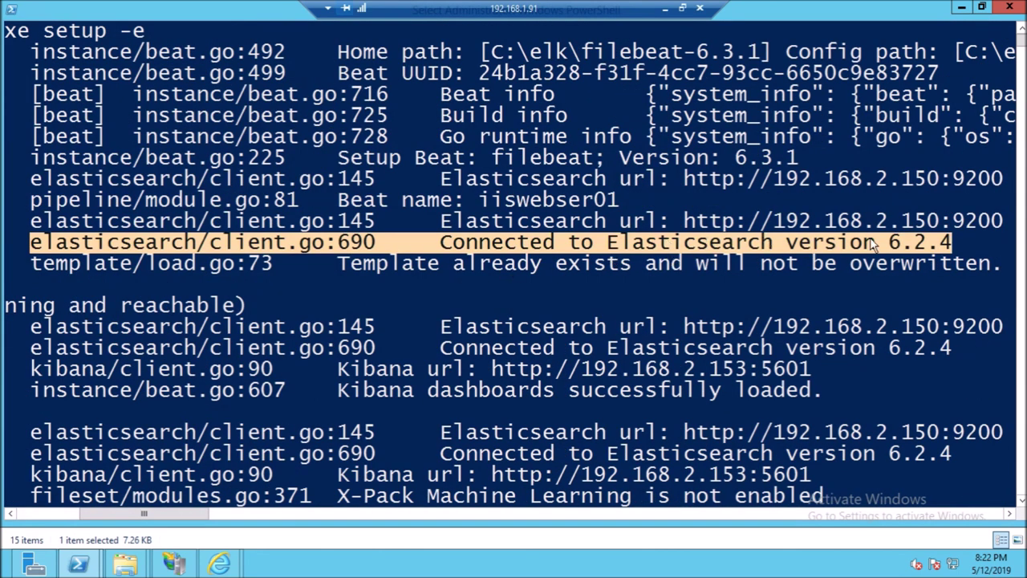
{"action": "left_click_drag", "start_coordinate": [313, 263], "coordinate": [642, 275]}
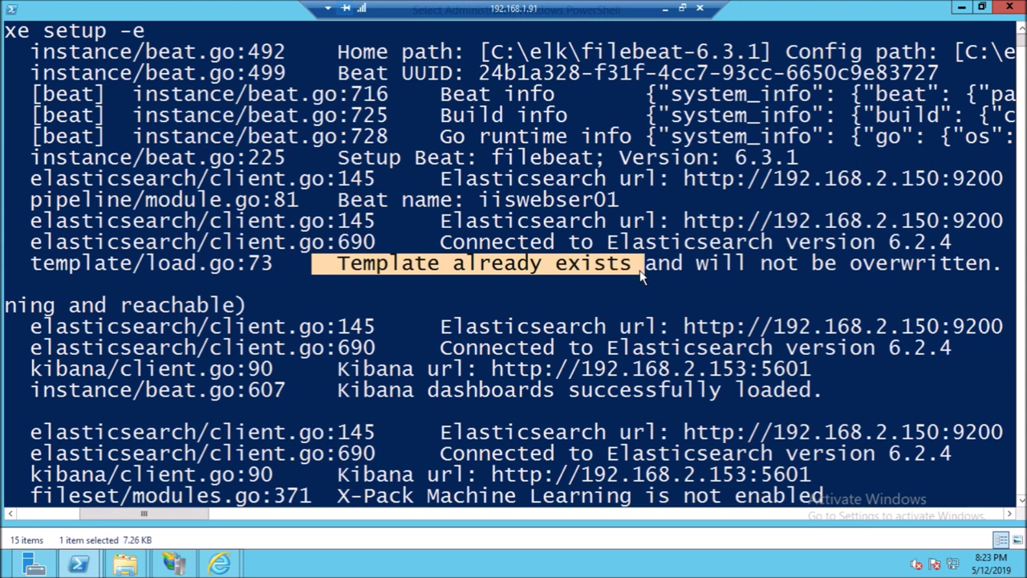
{"action": "left_click_drag", "start_coordinate": [32, 369], "coordinate": [813, 377]}
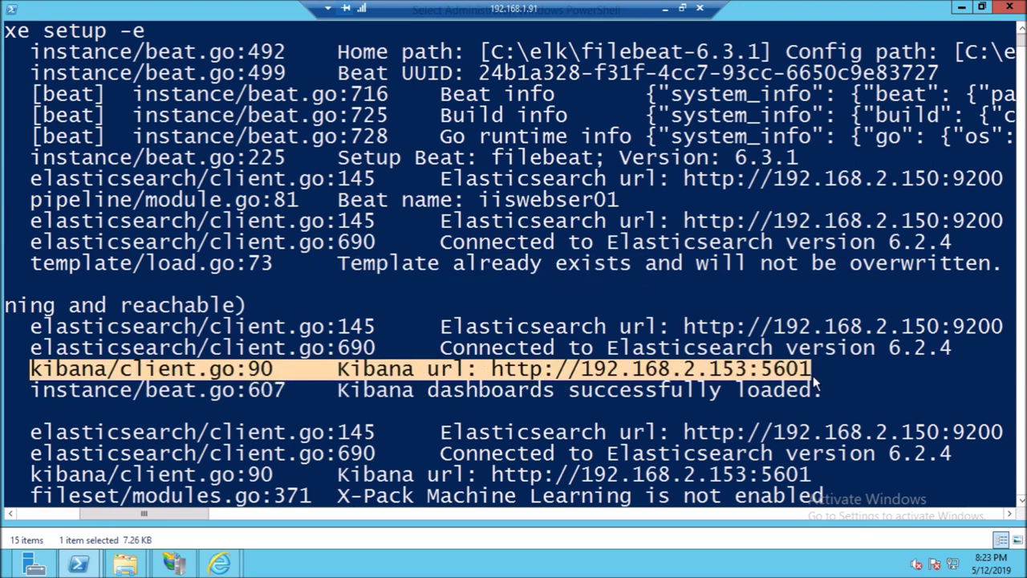
{"action": "left_click_drag", "start_coordinate": [32, 390], "coordinate": [875, 391]}
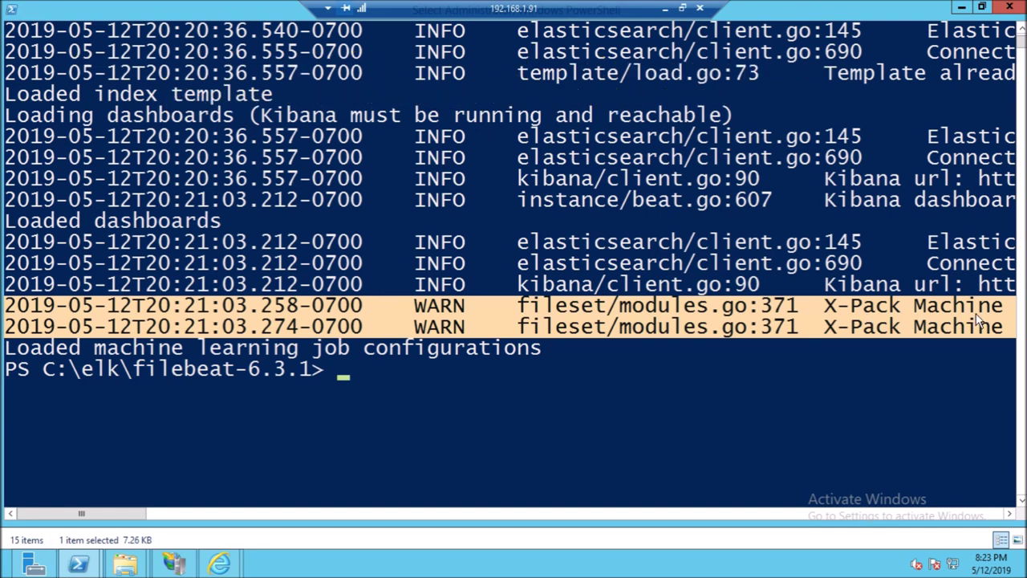
{"action": "left_click", "coordinate": [575, 434]}
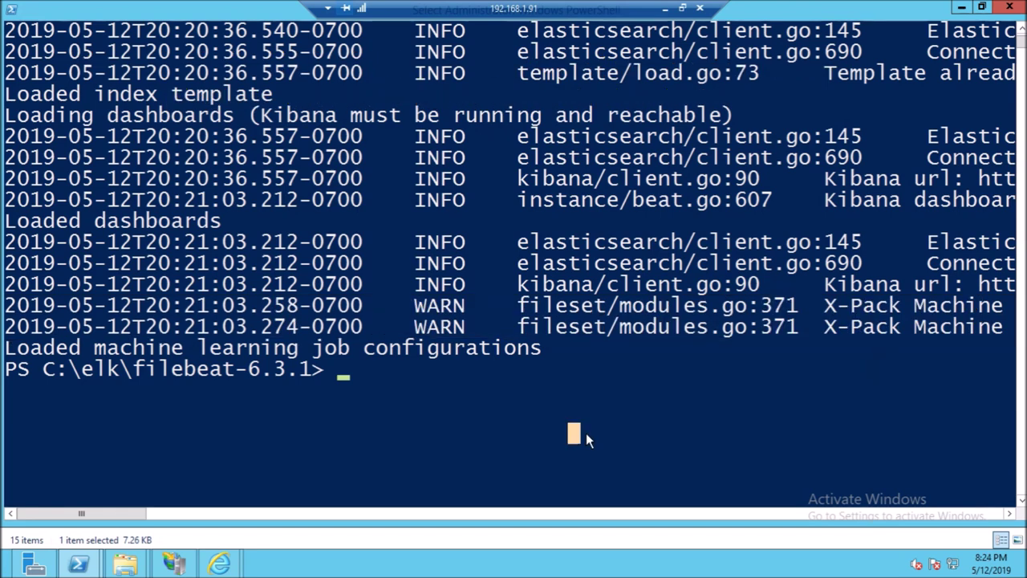
{"action": "right_click", "coordinate": [586, 432]}
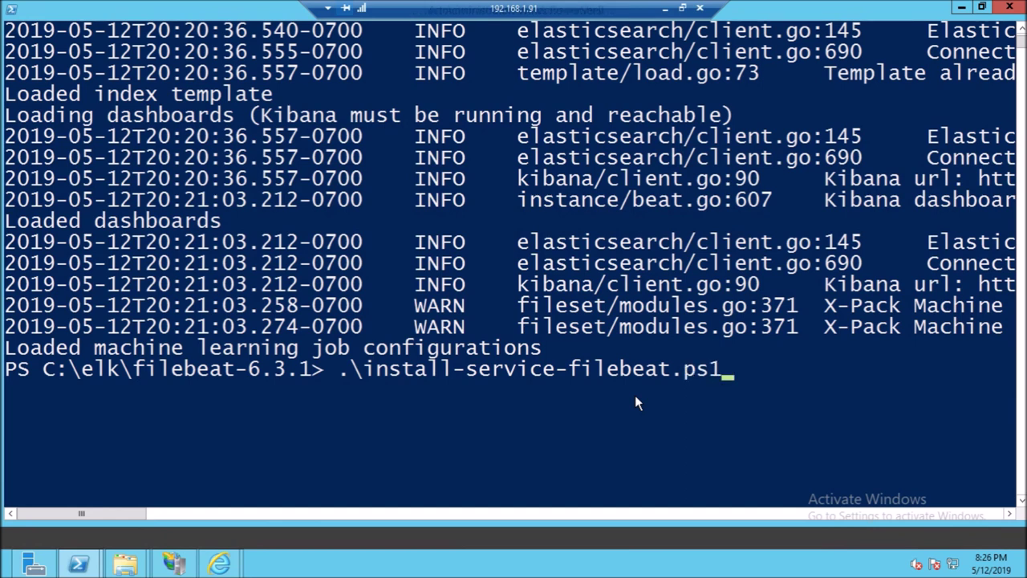
- Run install-service-filebeat.ps1, then start the filebeat service in Services
{"action": "key", "text": "Return"}
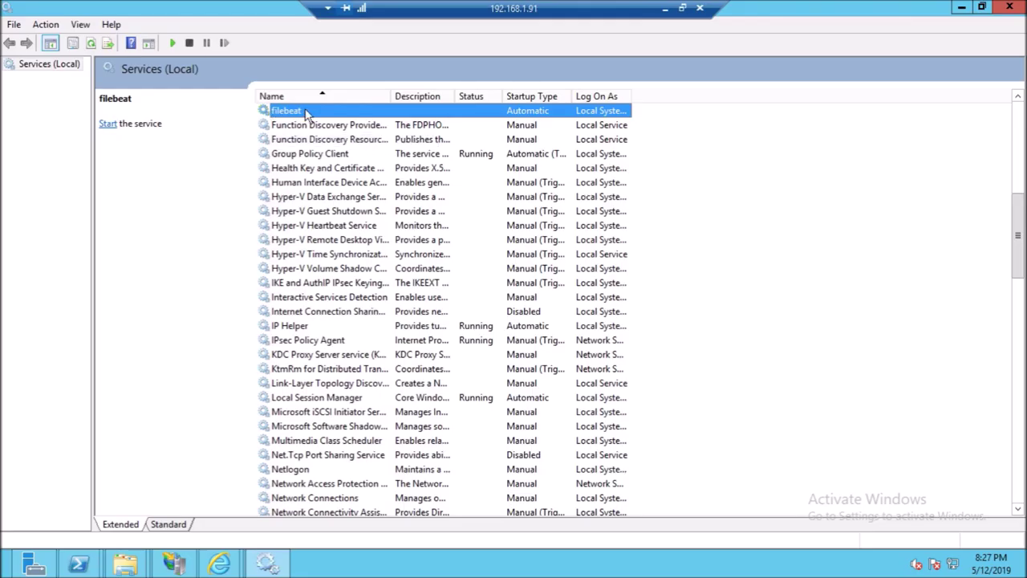
{"action": "right_click", "coordinate": [305, 112]}
{"action": "left_click", "coordinate": [341, 118]}
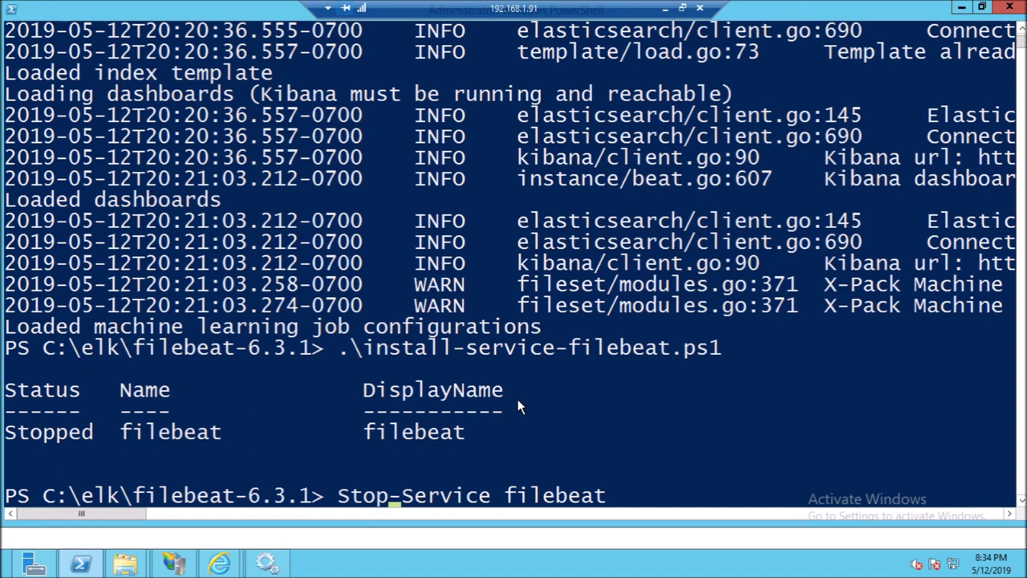
- Restart the filebeat service with Stop-Service and Start-Service, confirming in Services that it is Running
{"action": "key", "text": "Return"}
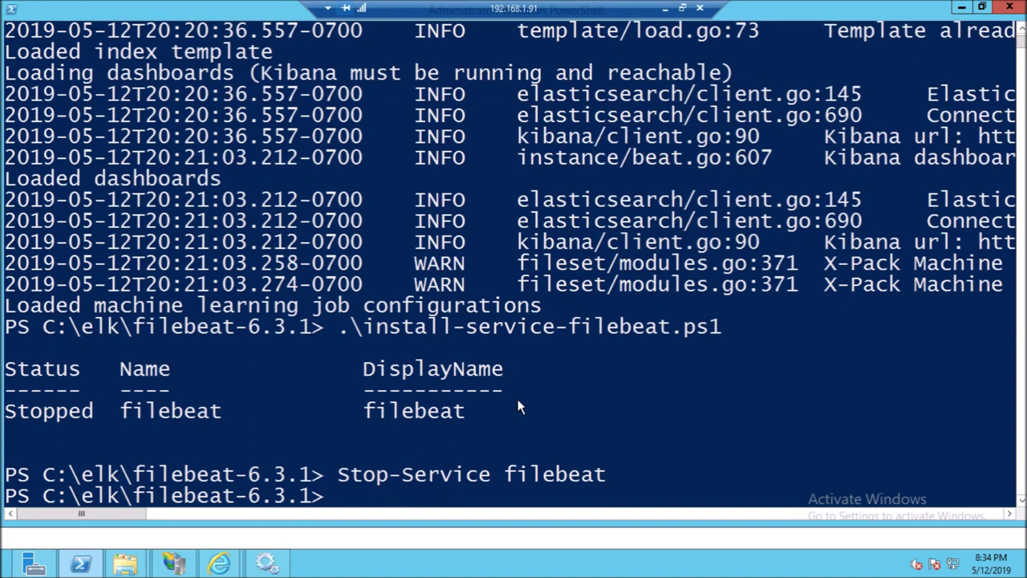
{"action": "key", "text": "Up"}
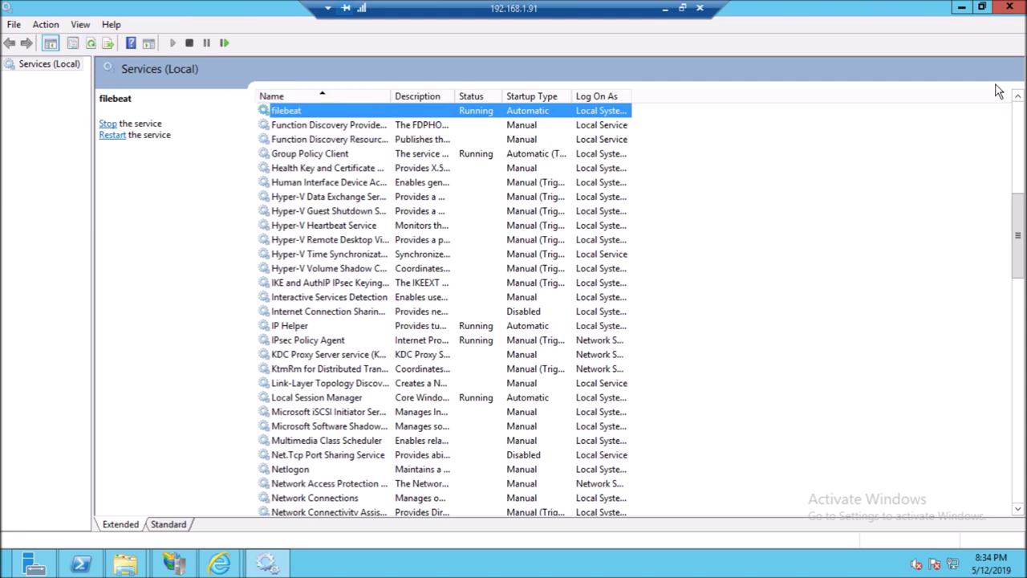
{"action": "left_click", "coordinate": [961, 8]}
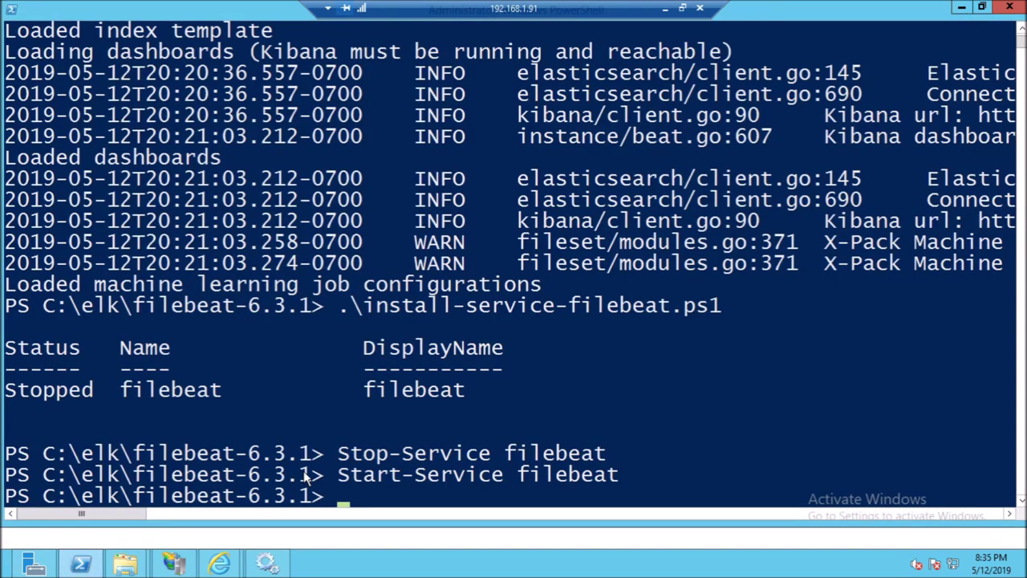
- Browse the Wingtip Toys Cars, Planes, Trucks, Boats and Rockets categories and the Contact page
{"action": "left_click", "coordinate": [220, 562]}
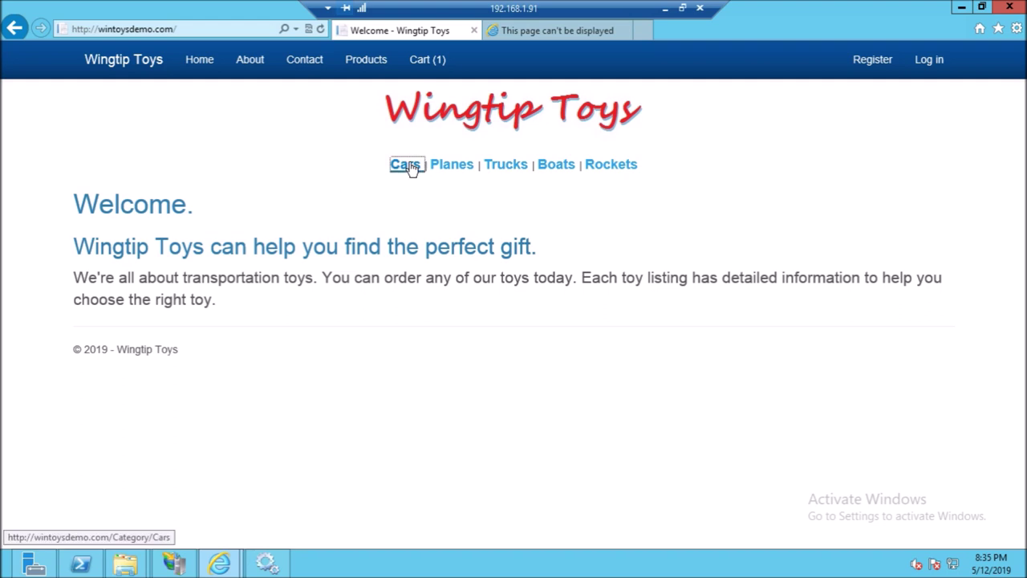
{"action": "left_click", "coordinate": [406, 165]}
{"action": "left_click", "coordinate": [453, 167]}
{"action": "left_click", "coordinate": [499, 169]}
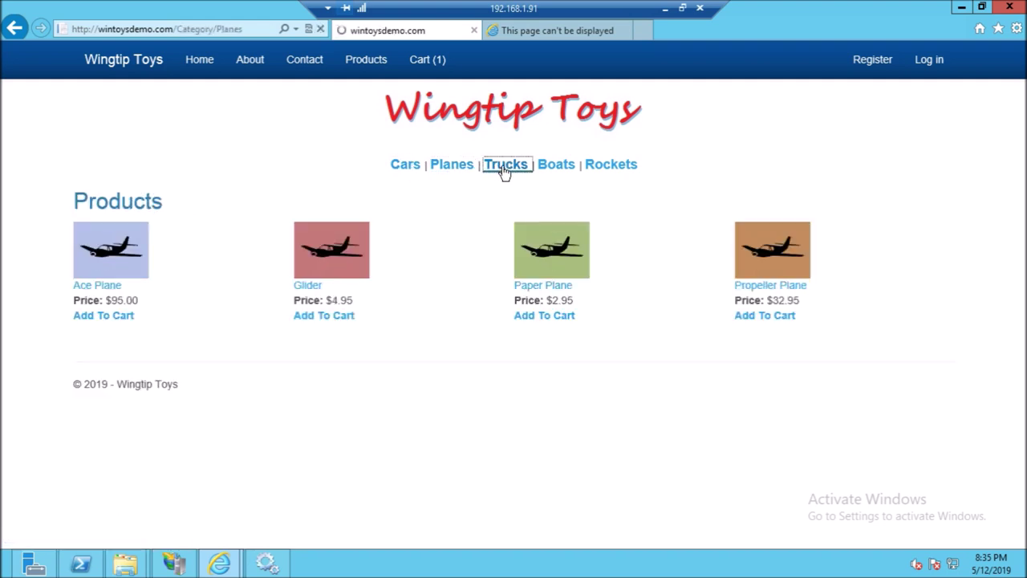
{"action": "left_click", "coordinate": [554, 168]}
{"action": "left_click", "coordinate": [608, 169]}
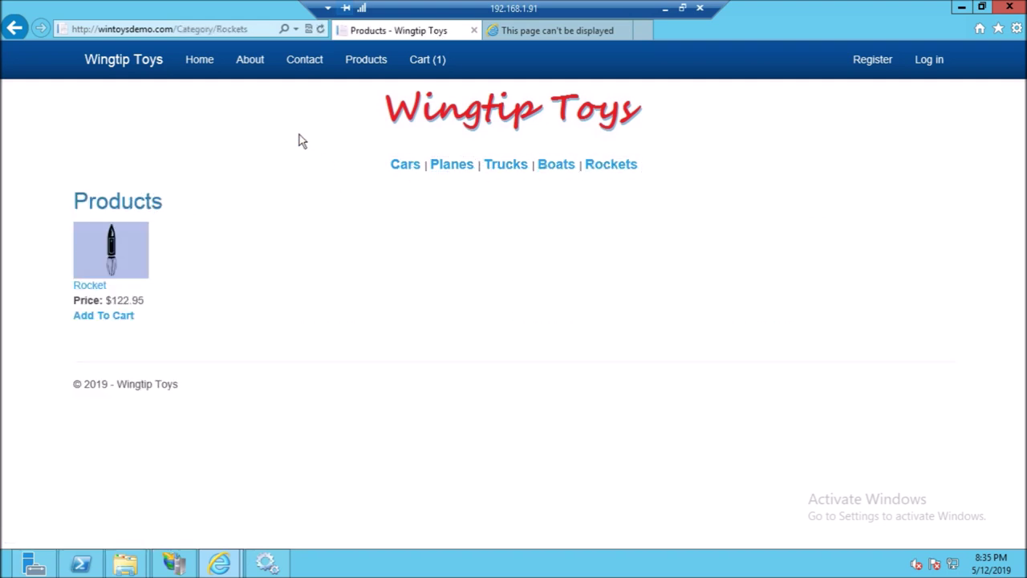
{"action": "left_click", "coordinate": [305, 61]}
- Update the Glider quantity in the shopping cart to 2, then go to the Rockets category
{"action": "left_click", "coordinate": [419, 69]}
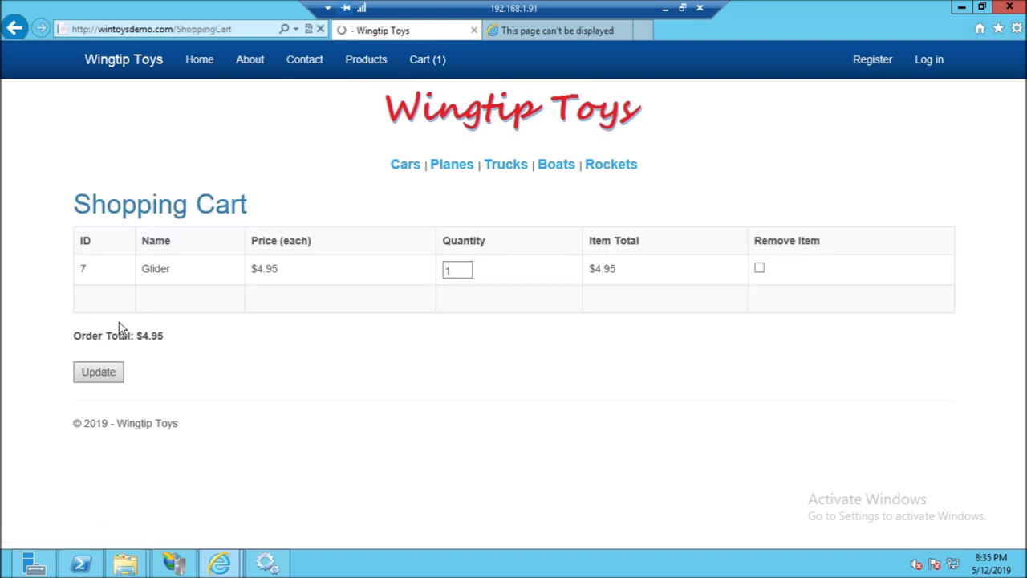
{"action": "left_click", "coordinate": [113, 376]}
{"action": "double_click", "coordinate": [458, 271]}
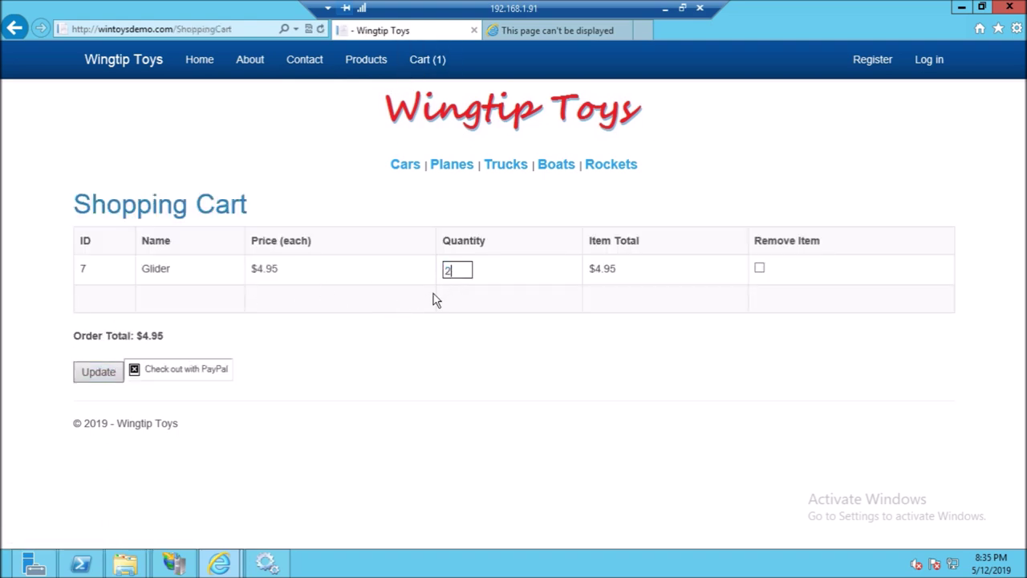
{"action": "left_click", "coordinate": [85, 377]}
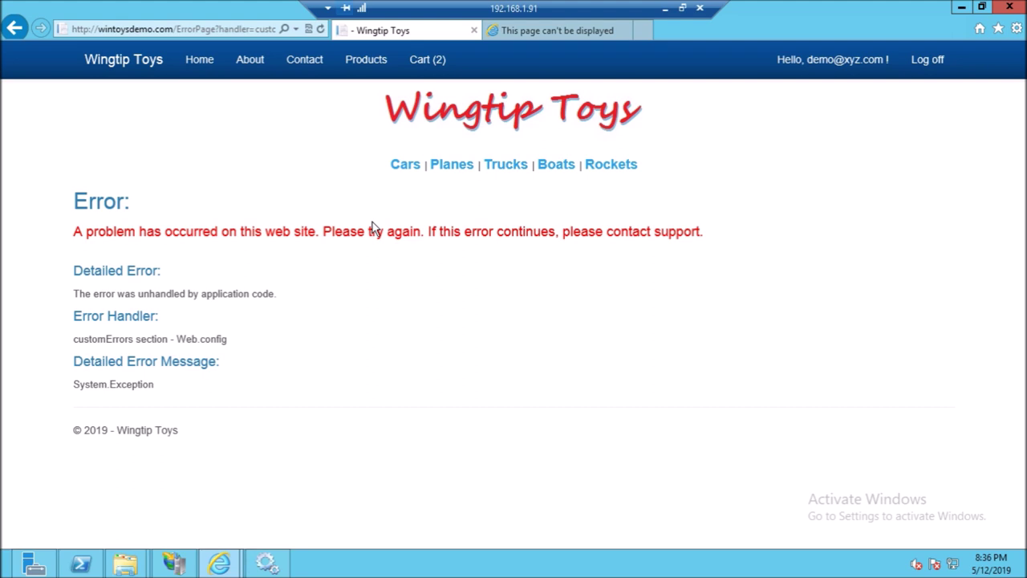
{"action": "left_click", "coordinate": [611, 164]}
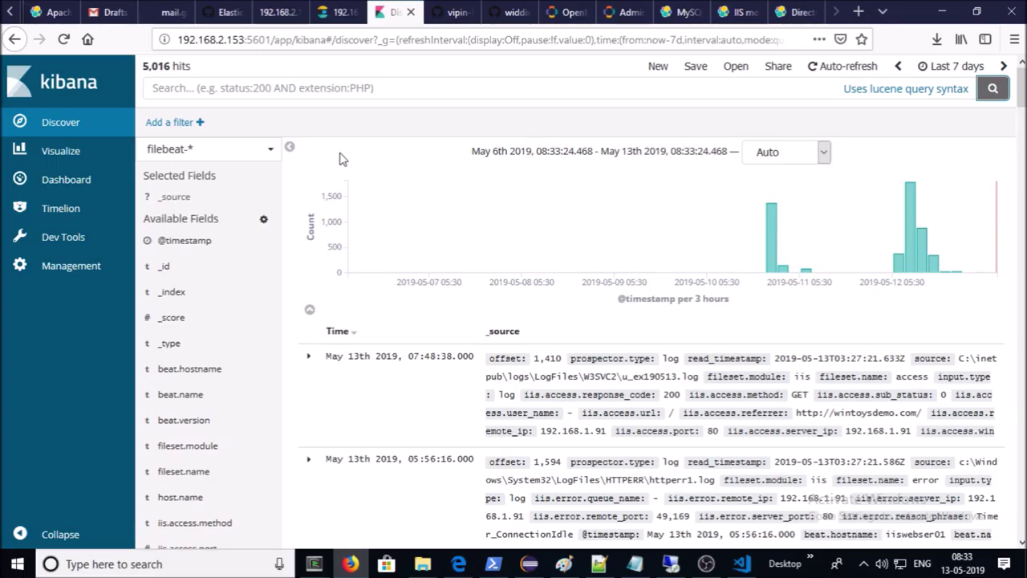
- Filter Kibana's dashboard list by 'iis' and open [Filebeat IIS] Access and error logs
{"action": "left_click", "coordinate": [110, 191]}
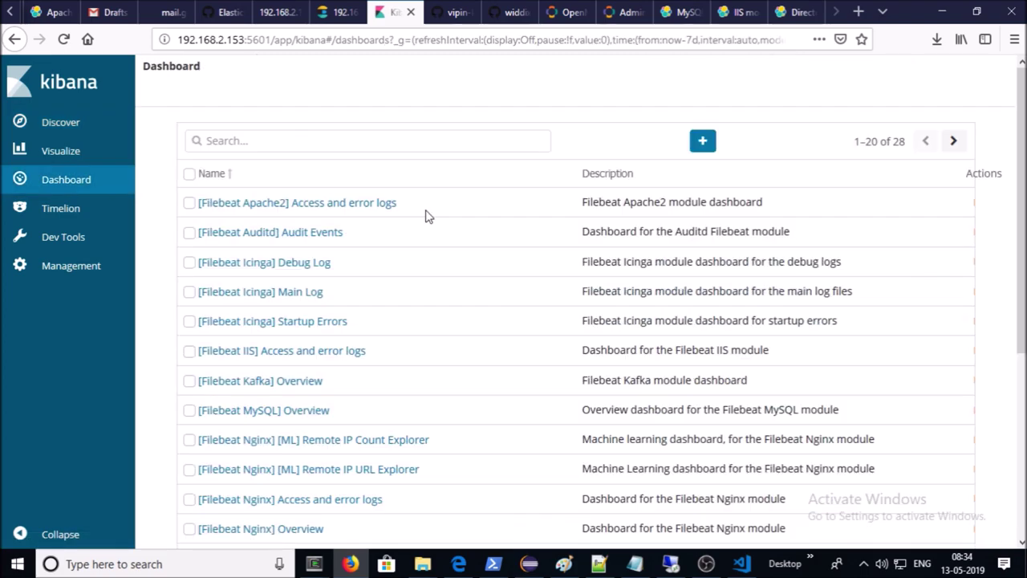
{"action": "scroll", "coordinate": [426, 216], "scroll_direction": "down", "scroll_amount": 4}
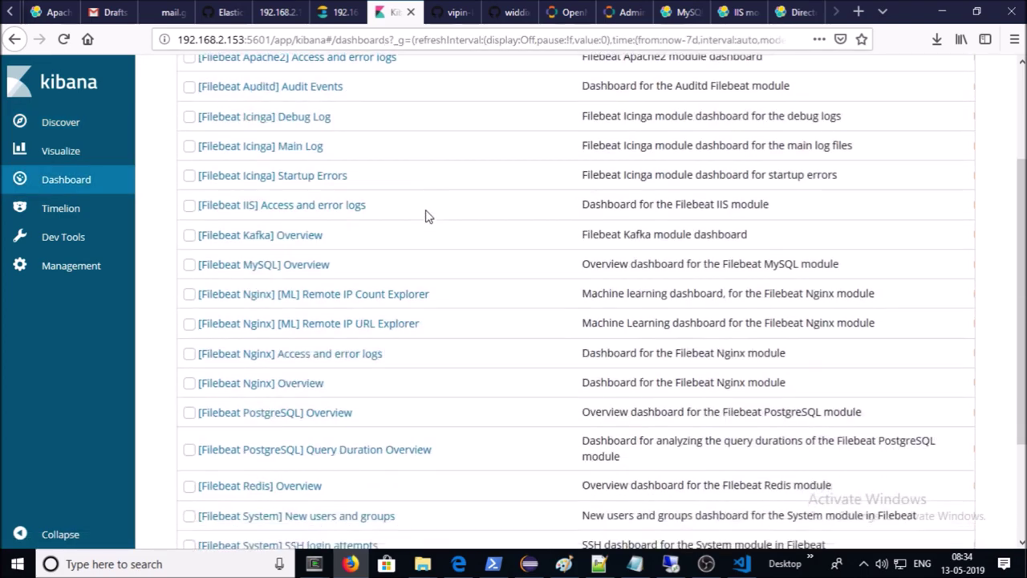
{"action": "scroll", "coordinate": [426, 215], "scroll_direction": "up", "scroll_amount": 3}
{"action": "scroll", "coordinate": [424, 214], "scroll_direction": "up", "scroll_amount": 1}
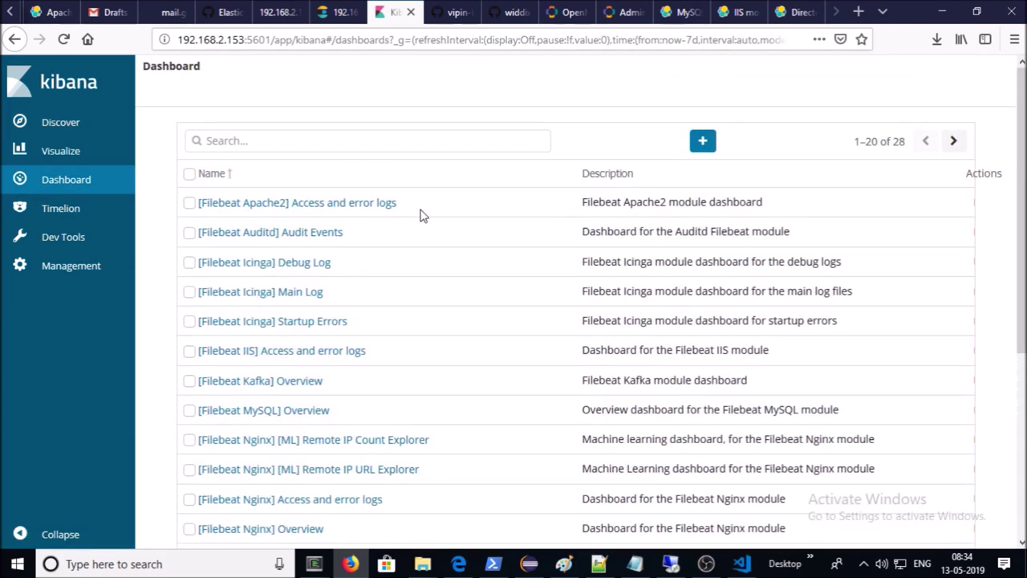
{"action": "left_click", "coordinate": [304, 143]}
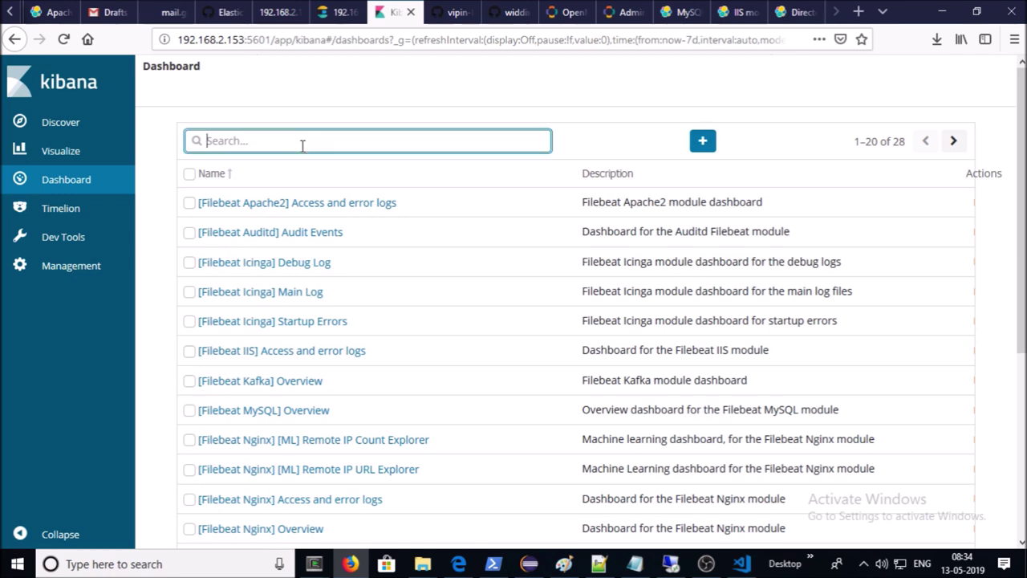
{"action": "type", "text": "iis"}
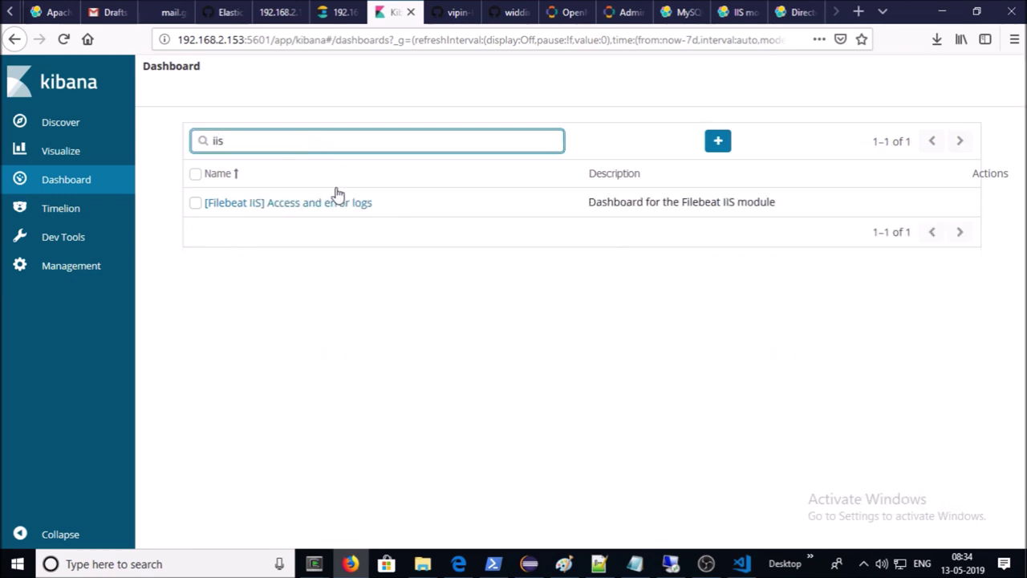
{"action": "left_click", "coordinate": [319, 206]}
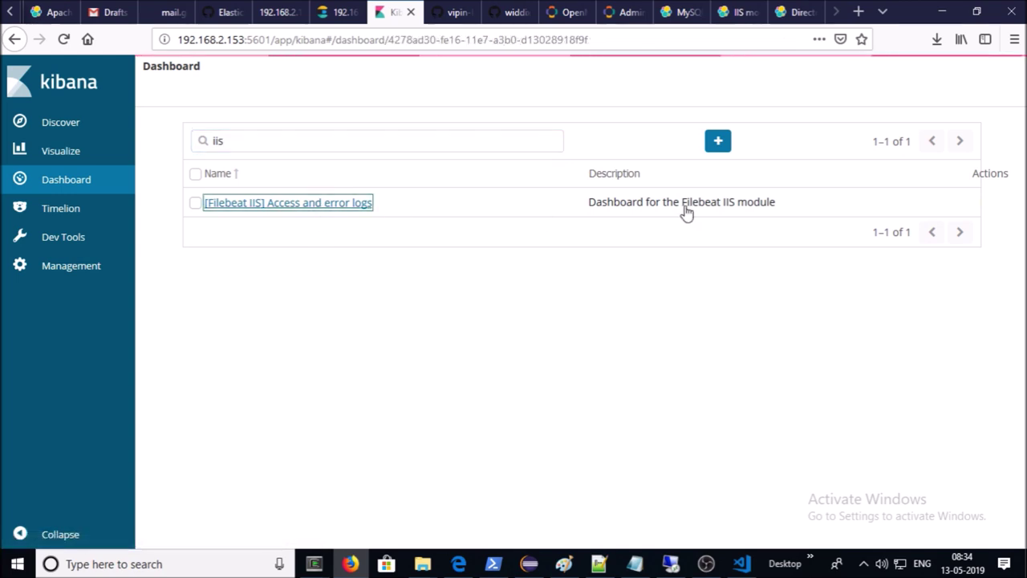
- Review the IIS dashboard charts with the Response codes legend collapsed, then return to Discover
{"action": "scroll", "coordinate": [641, 249], "scroll_direction": "down", "scroll_amount": 4}
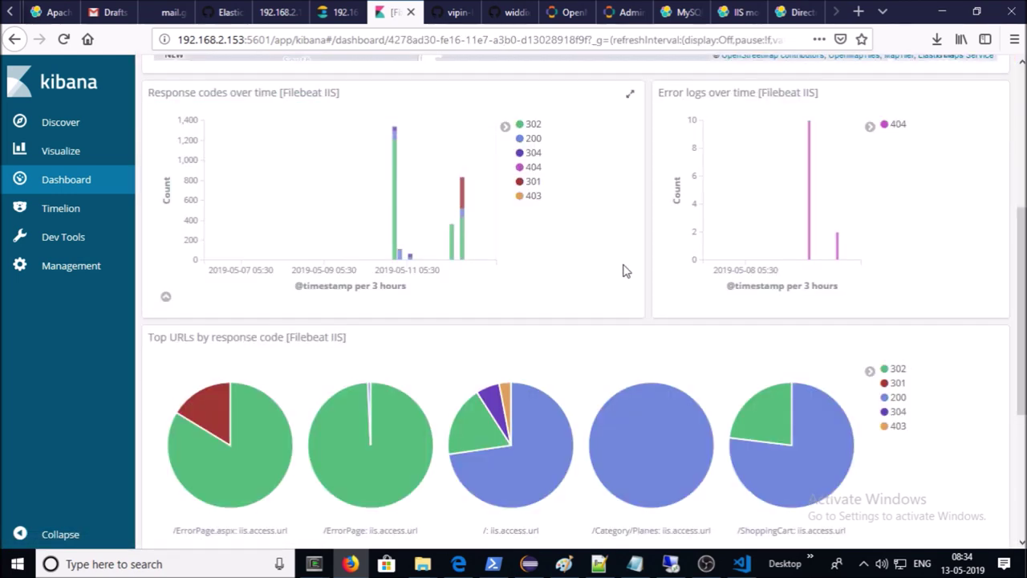
{"action": "scroll", "coordinate": [628, 269], "scroll_direction": "up", "scroll_amount": 1}
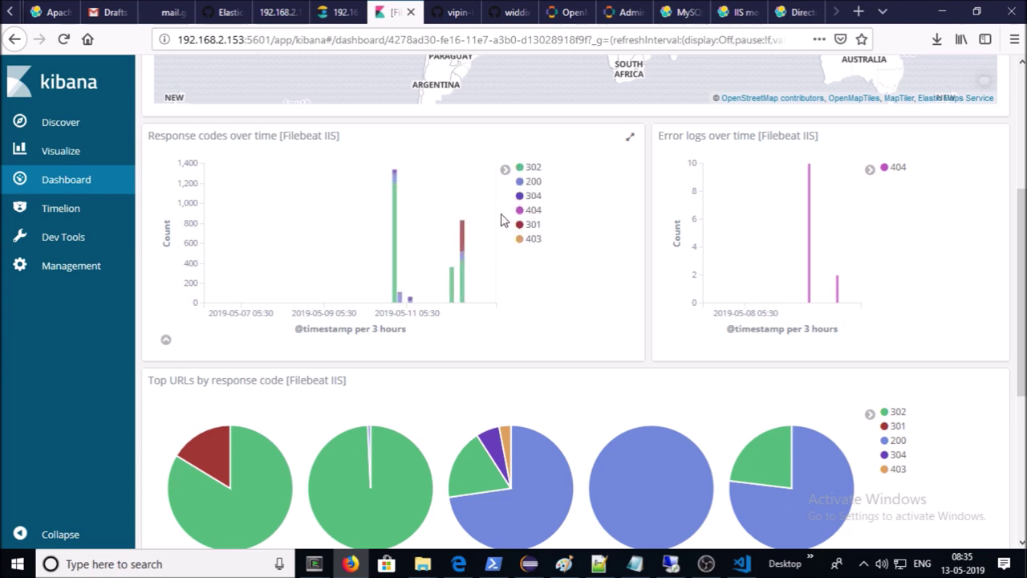
{"action": "left_click", "coordinate": [505, 170]}
{"action": "scroll", "coordinate": [505, 169], "scroll_direction": "down", "scroll_amount": 1}
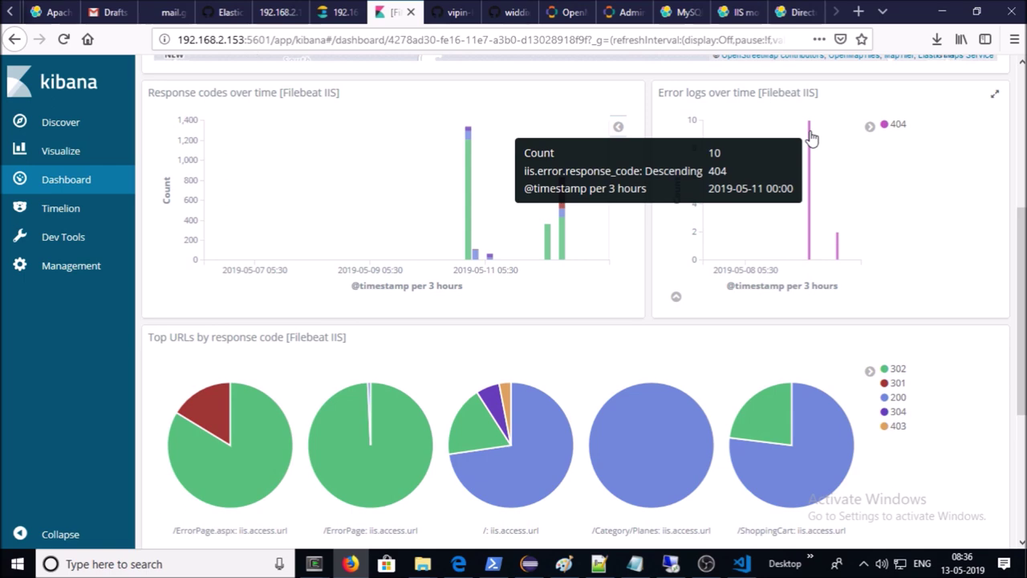
{"action": "scroll", "coordinate": [234, 204], "scroll_direction": "down", "scroll_amount": 3}
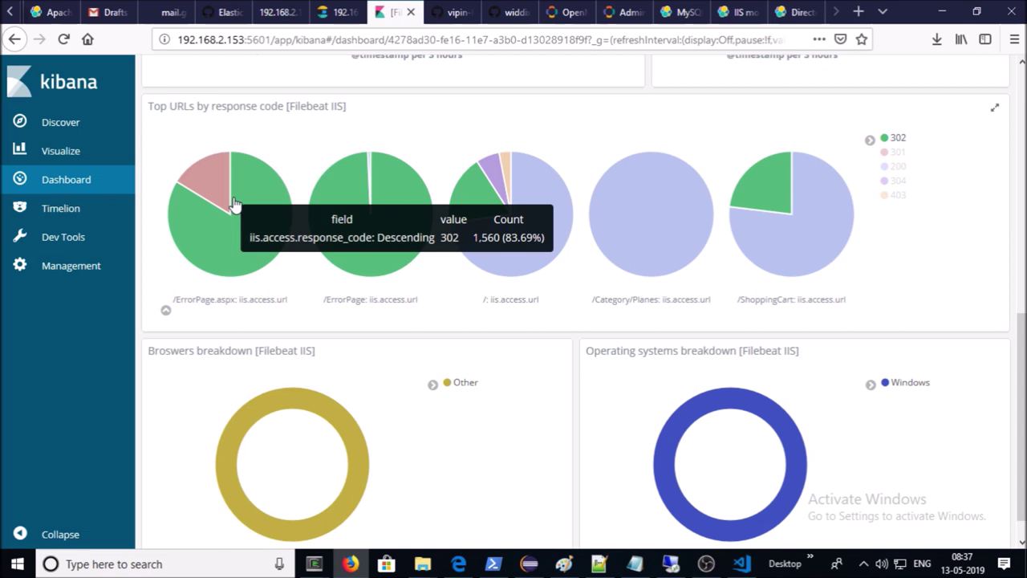
{"action": "scroll", "coordinate": [803, 244], "scroll_direction": "up", "scroll_amount": 1}
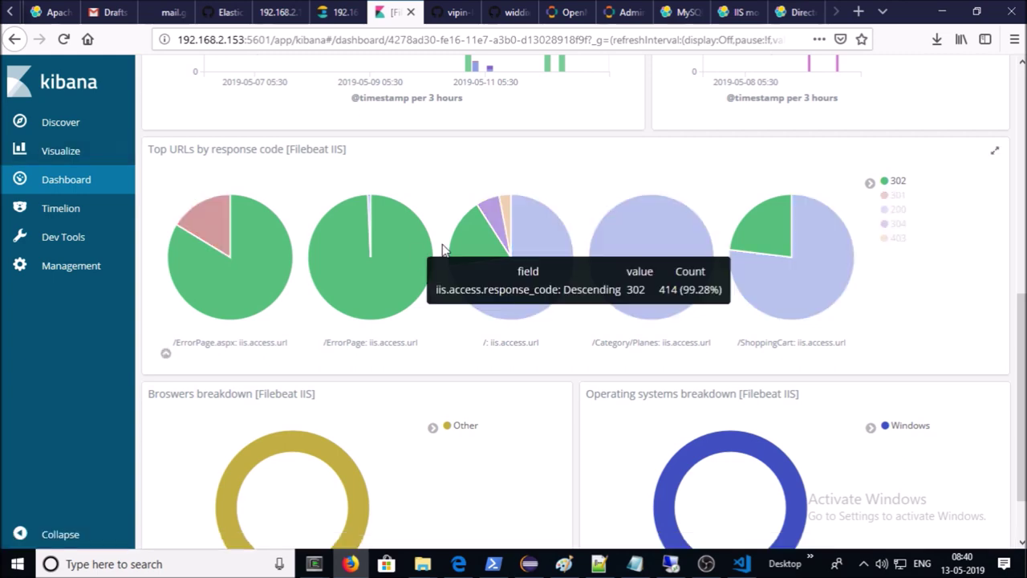
{"action": "left_click", "coordinate": [70, 122]}
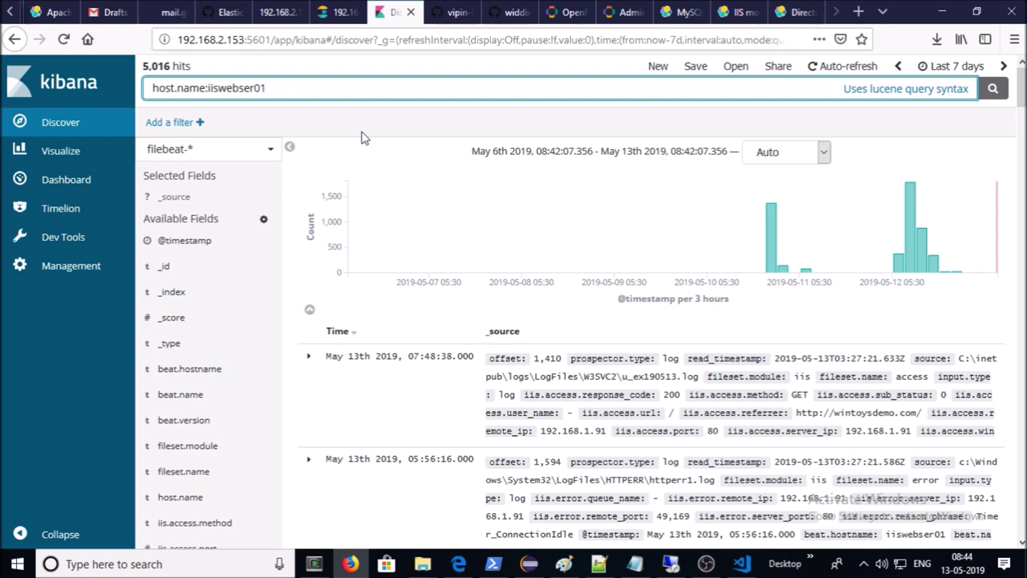
- Run the host.name:iiswebser01 query and highlight the resulting 1,217 hit count and query text
{"action": "mouse_move", "coordinate": [769, 222]}
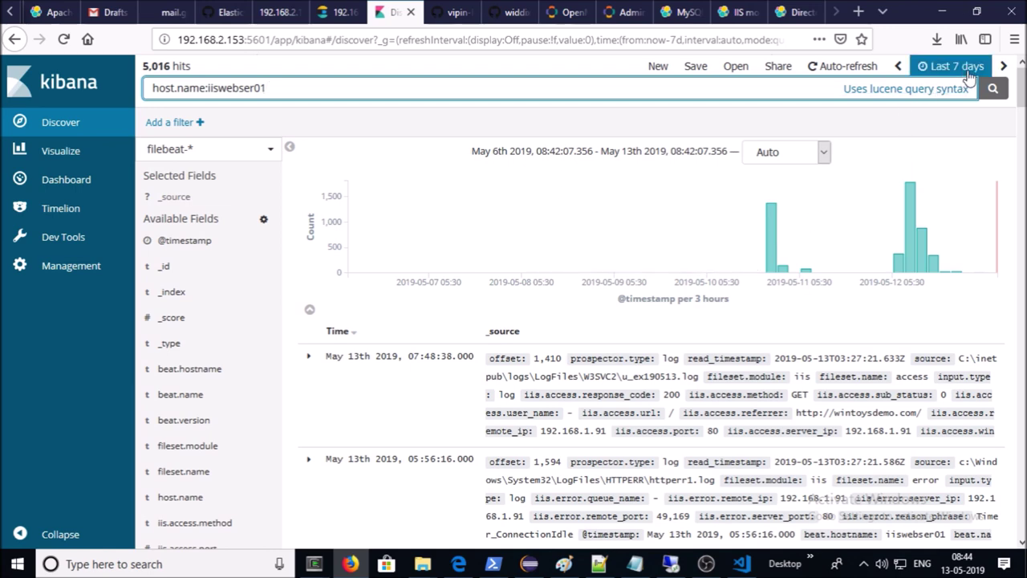
{"action": "left_click", "coordinate": [993, 90]}
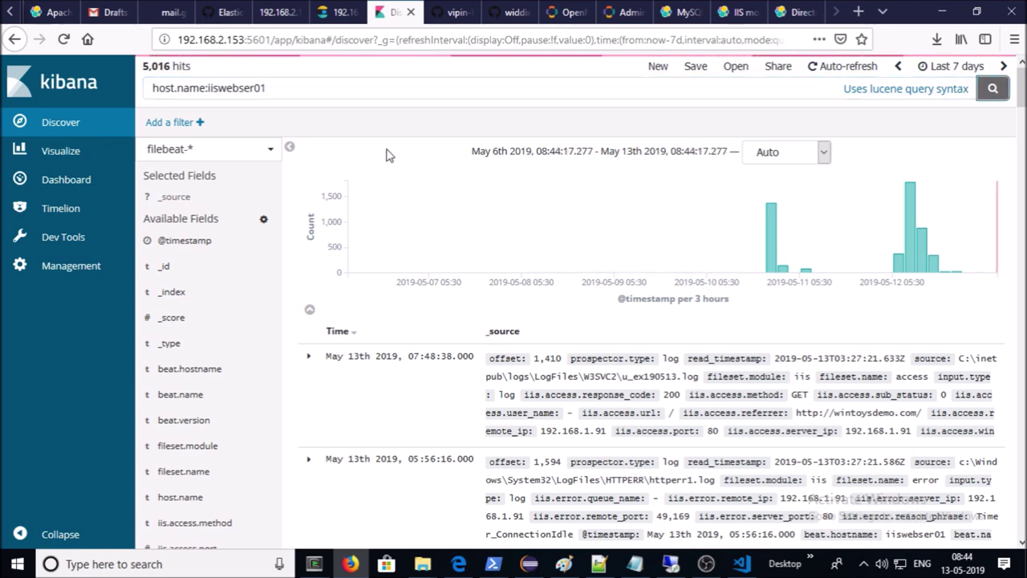
{"action": "left_click_drag", "start_coordinate": [143, 66], "coordinate": [192, 69]}
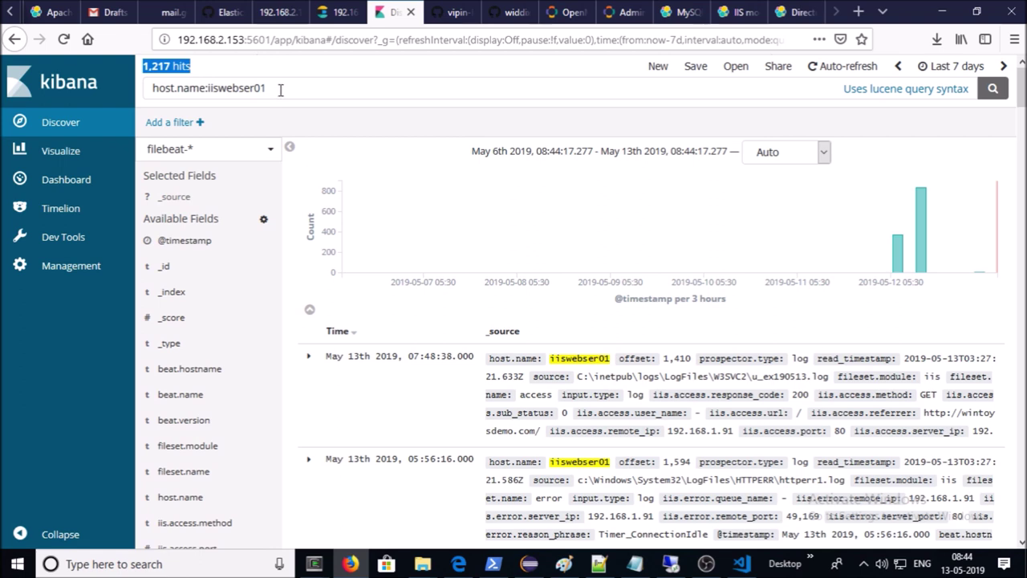
{"action": "left_click_drag", "start_coordinate": [281, 90], "coordinate": [141, 93]}
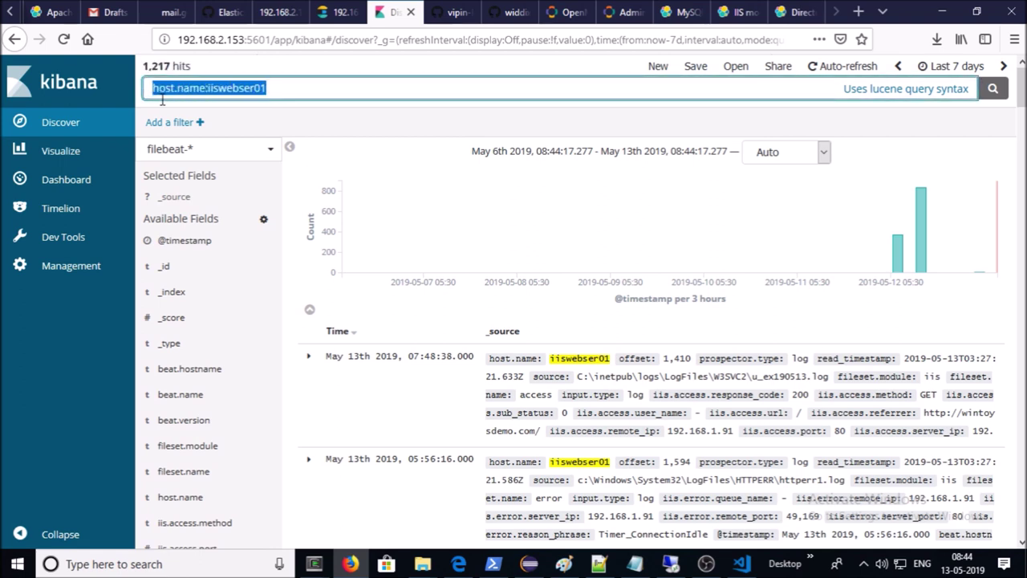
{"action": "left_click", "coordinate": [265, 74]}
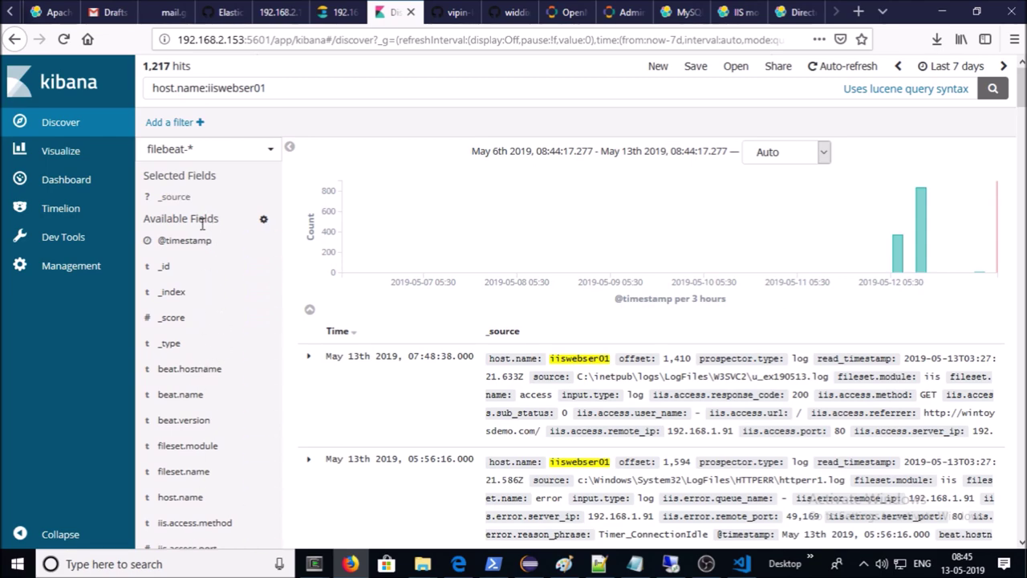
{"action": "scroll", "coordinate": [197, 300], "scroll_direction": "down", "scroll_amount": 4}
{"action": "scroll", "coordinate": [196, 300], "scroll_direction": "down", "scroll_amount": 2}
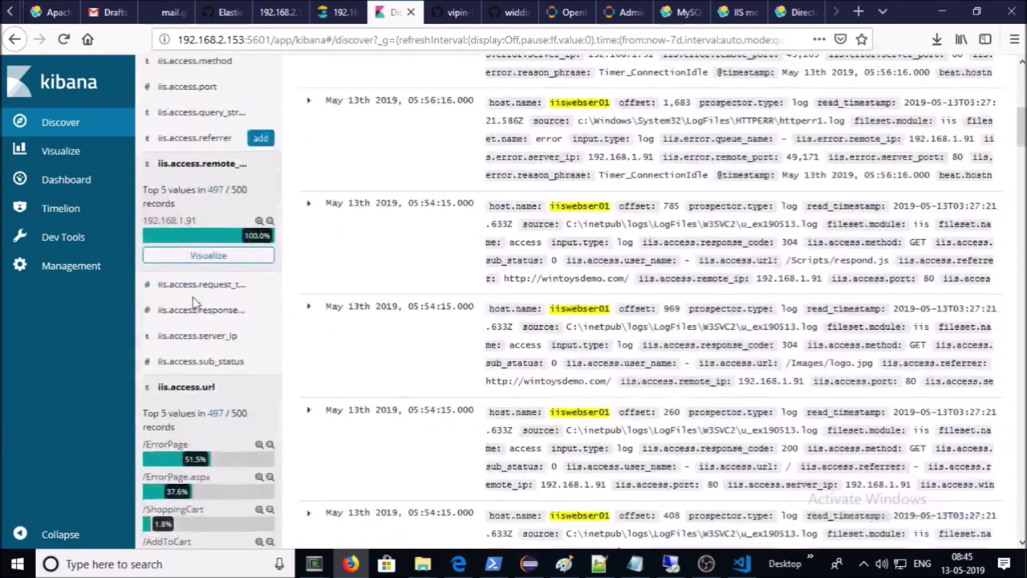
{"action": "scroll", "coordinate": [314, 296], "scroll_direction": "down", "scroll_amount": 2}
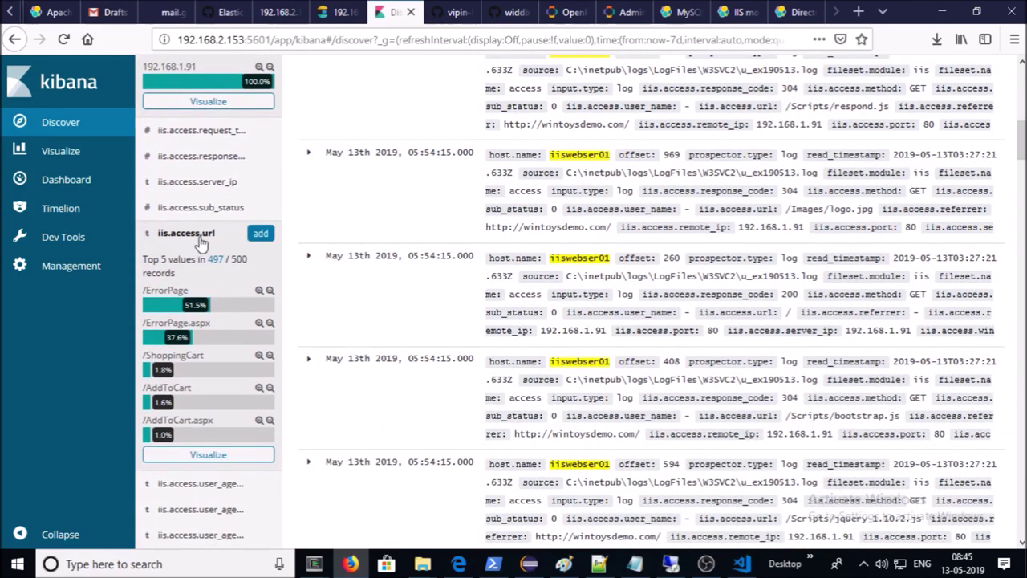
{"action": "scroll", "coordinate": [230, 253], "scroll_direction": "down", "scroll_amount": 4}
{"action": "scroll", "coordinate": [233, 257], "scroll_direction": "down", "scroll_amount": 4}
{"action": "left_click", "coordinate": [232, 272]}
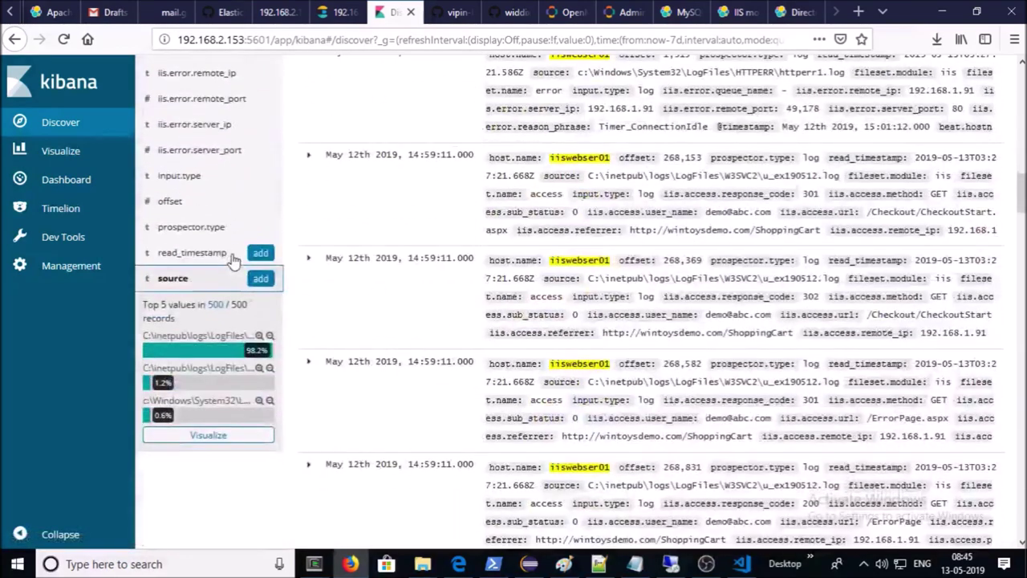